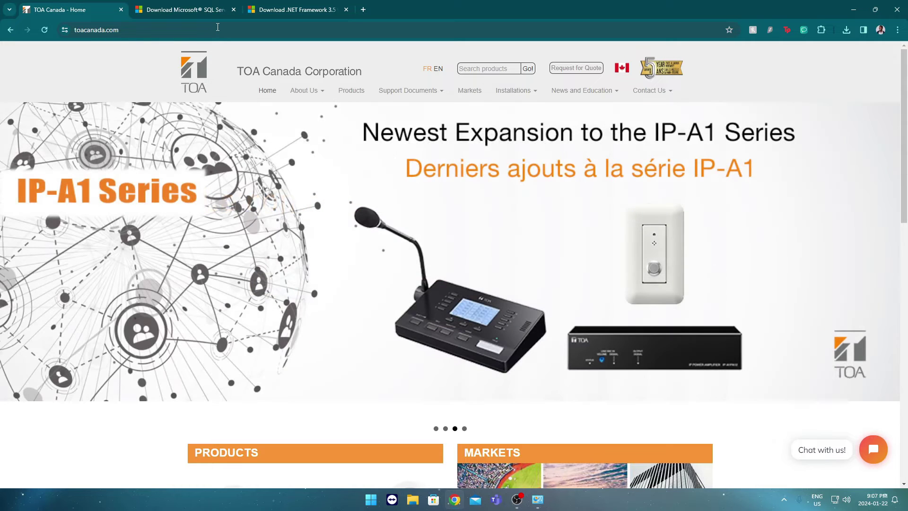
Step: Switch from the TOA Canada home page to the 'Download .NET Framework 3.5' browser tab
{"action": "left_click", "coordinate": [297, 10]}
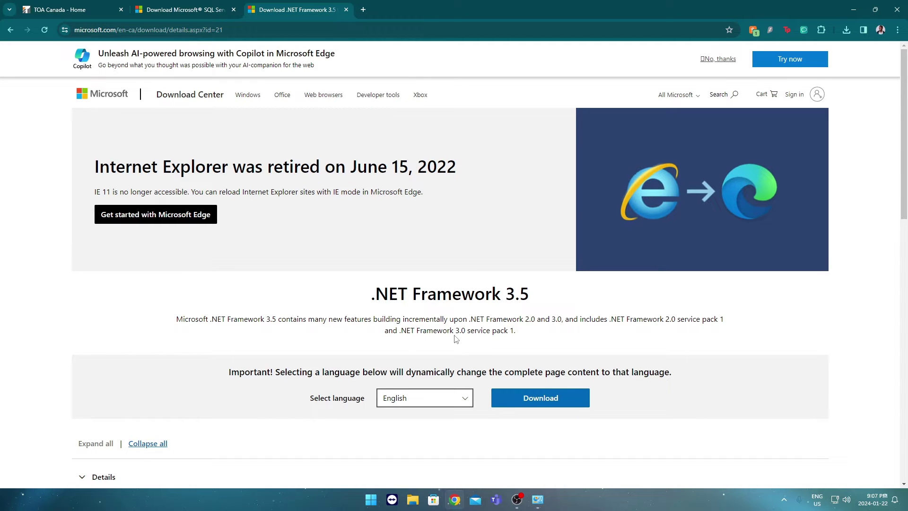
Step: Download and save the .NET Framework 3.5 installer to Downloads, then check the downloads list
{"action": "scroll", "coordinate": [455, 338], "scroll_direction": "down", "scroll_amount": 1}
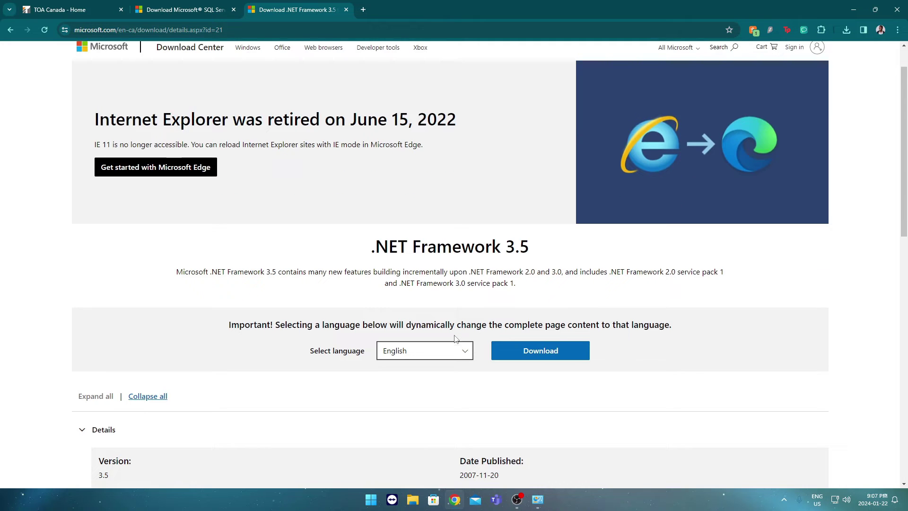
{"action": "left_click", "coordinate": [495, 359]}
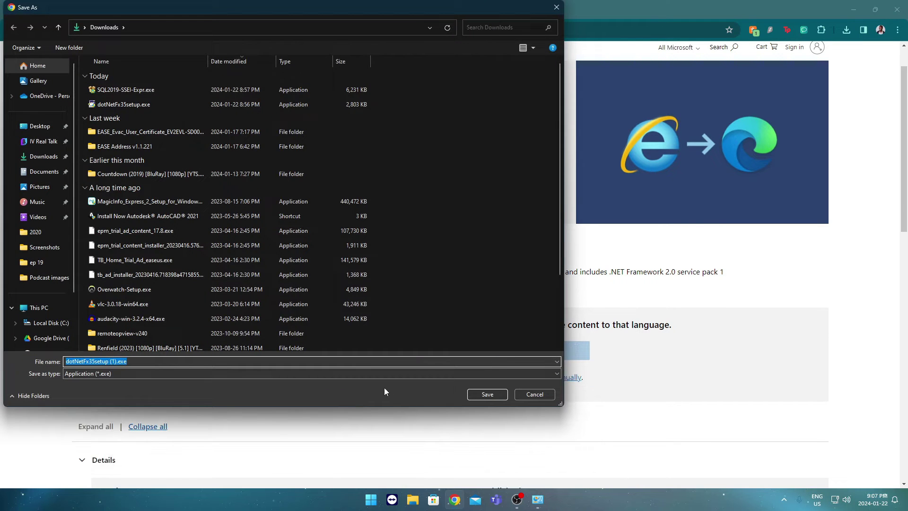
{"action": "left_click", "coordinate": [475, 399]}
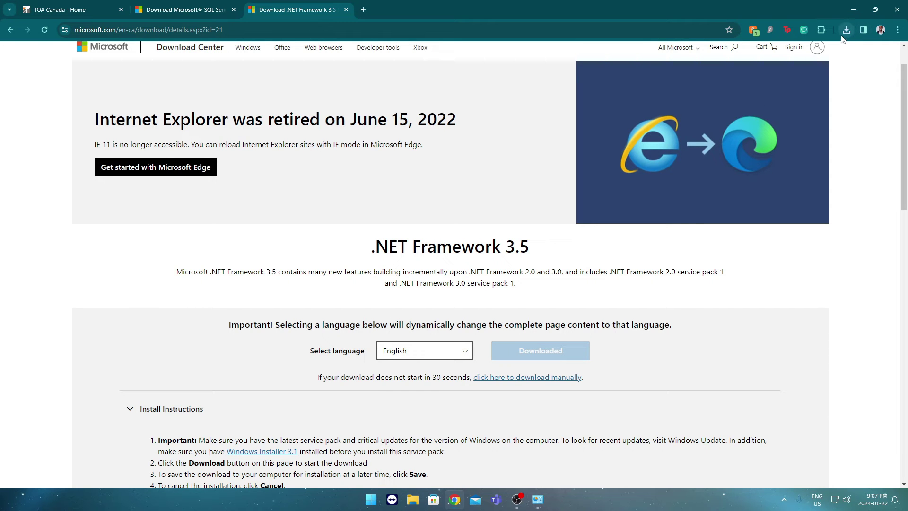
{"action": "left_click", "coordinate": [847, 31]}
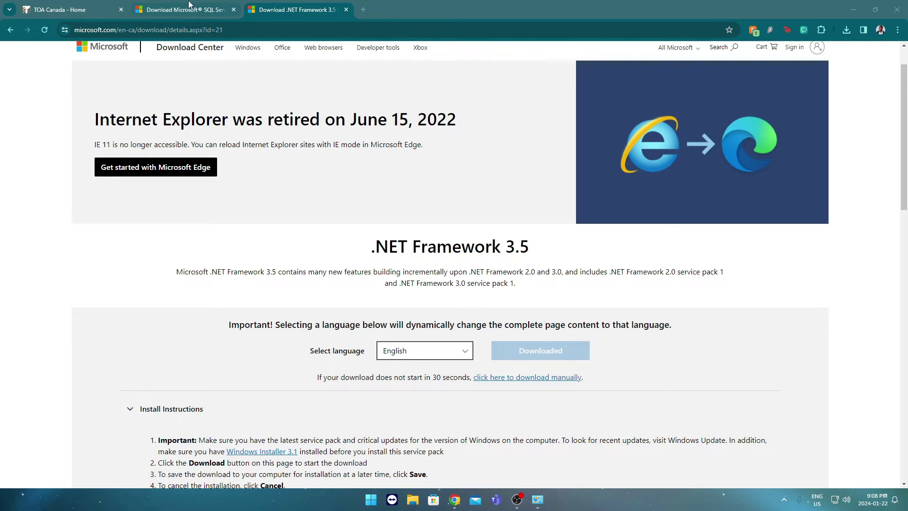
Step: Download and save the SQL Server 2019 Express installer to Downloads, then show it in its folder
{"action": "left_click", "coordinate": [190, 13]}
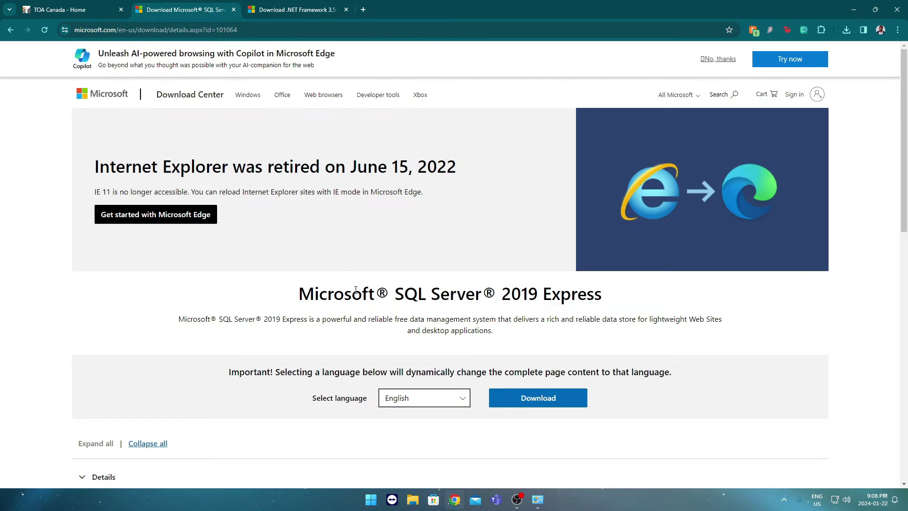
{"action": "left_click", "coordinate": [521, 401]}
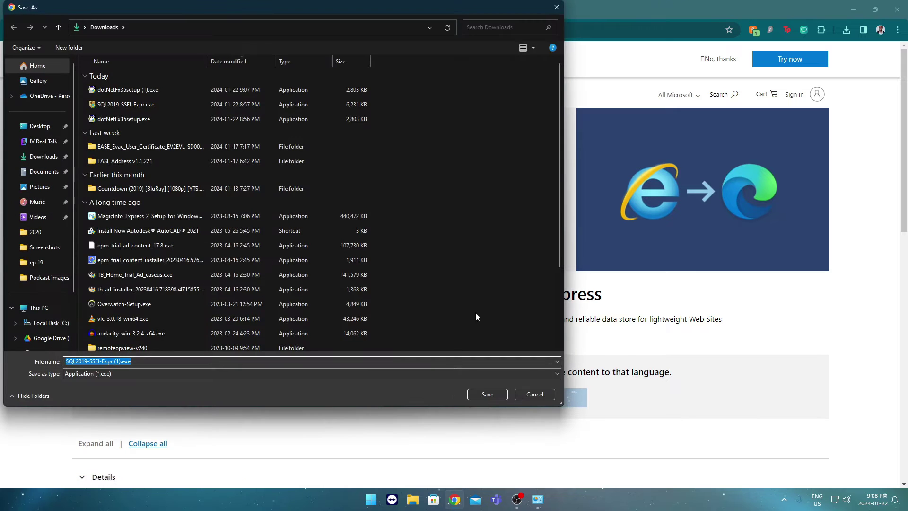
{"action": "left_click", "coordinate": [476, 385]}
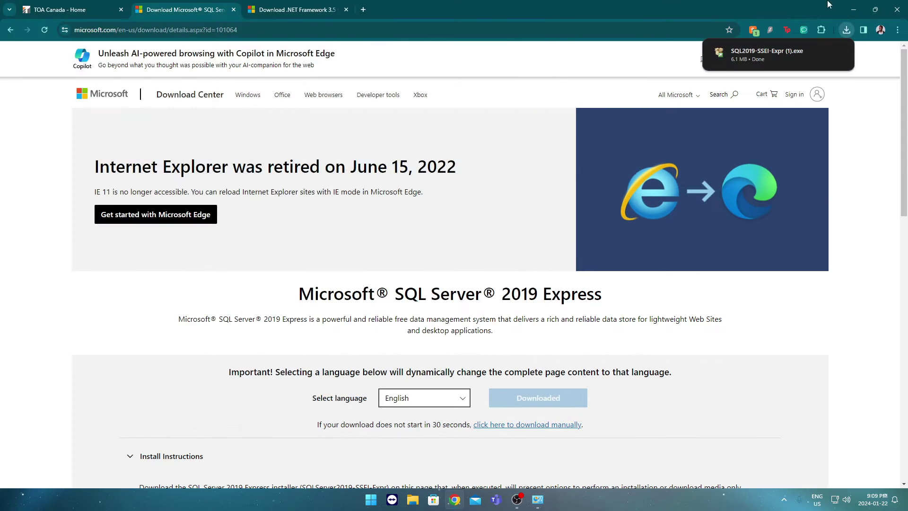
{"action": "mouse_move", "coordinate": [818, 53]}
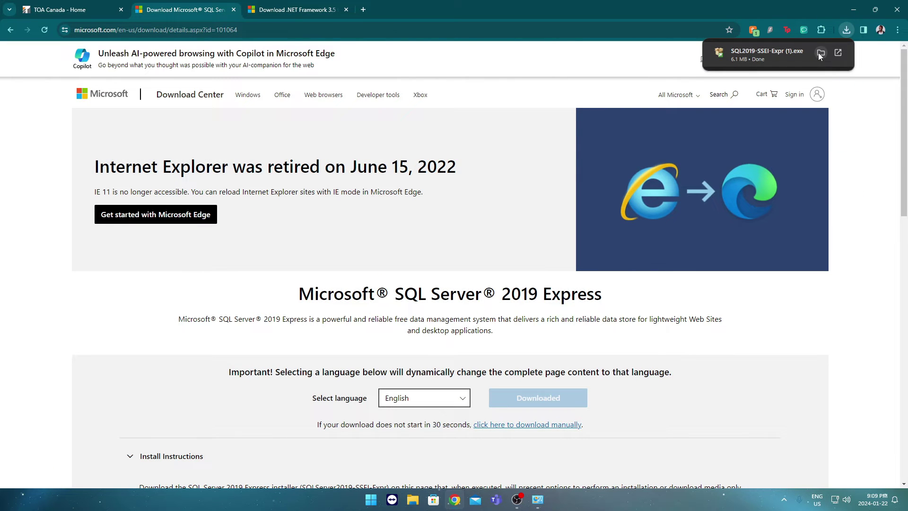
{"action": "left_click", "coordinate": [820, 52]}
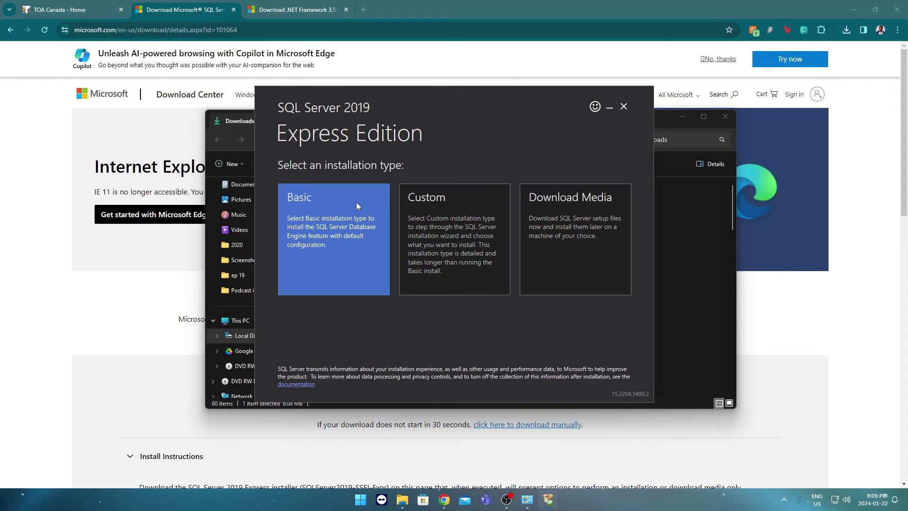
Step: Run a Basic SQL Server 2019 Express install to the default location with license accepted, then close the summary
{"action": "left_click", "coordinate": [356, 204]}
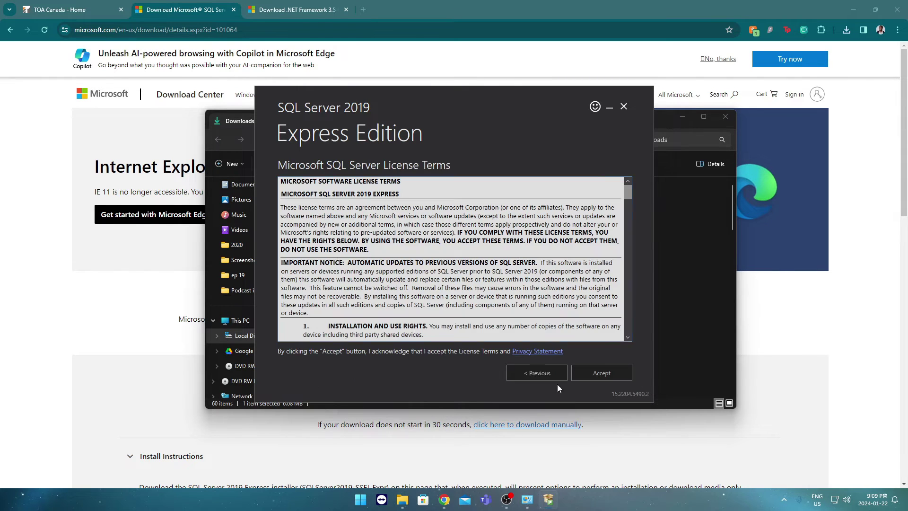
{"action": "left_click", "coordinate": [588, 376]}
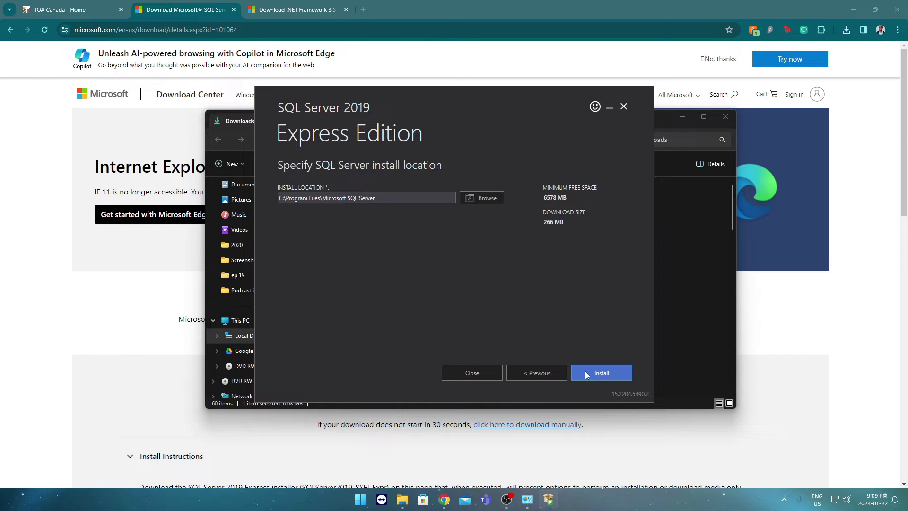
{"action": "left_click", "coordinate": [588, 373]}
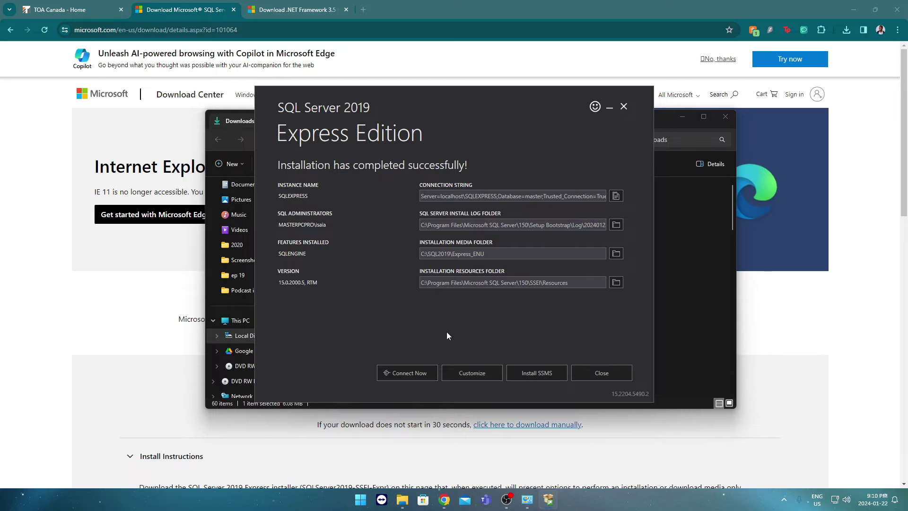
{"action": "left_click", "coordinate": [609, 107]}
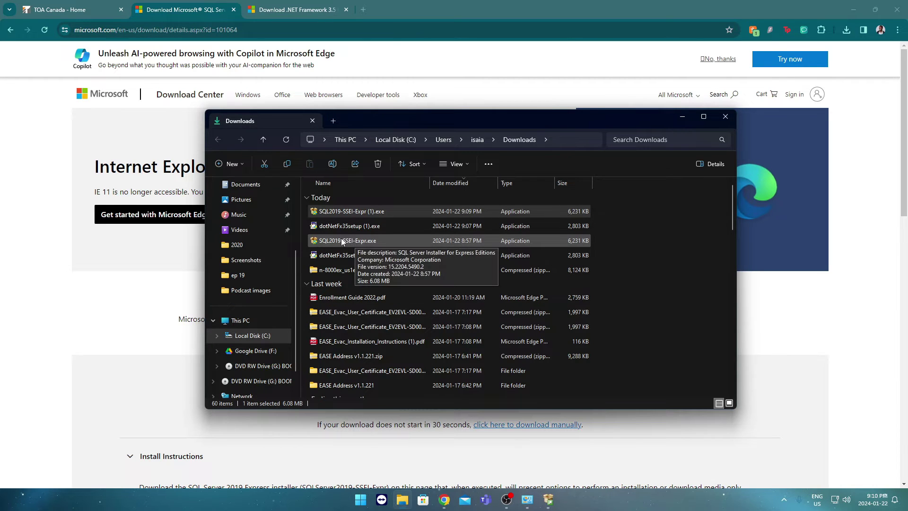
Step: Go to TOA Canada's Support Documents > Software page and scroll down to the Intercom section
{"action": "left_click", "coordinate": [78, 13]}
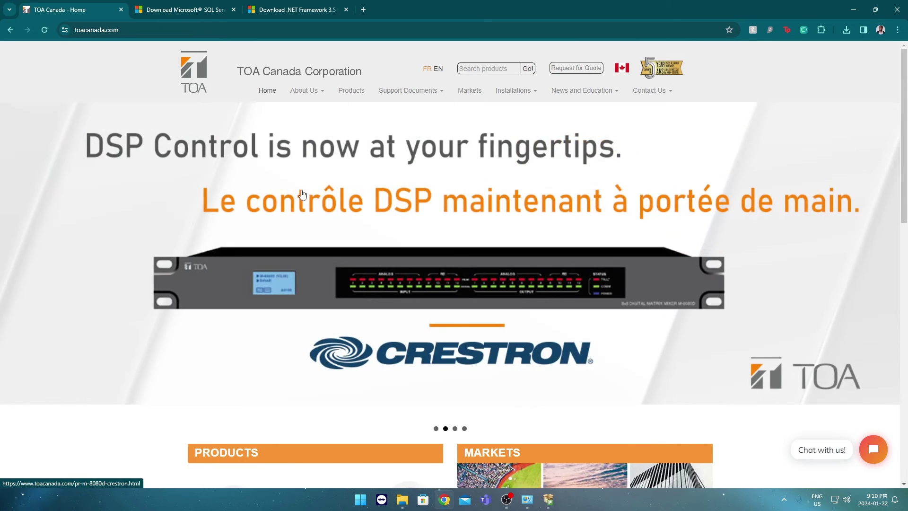
{"action": "left_click", "coordinate": [434, 92]}
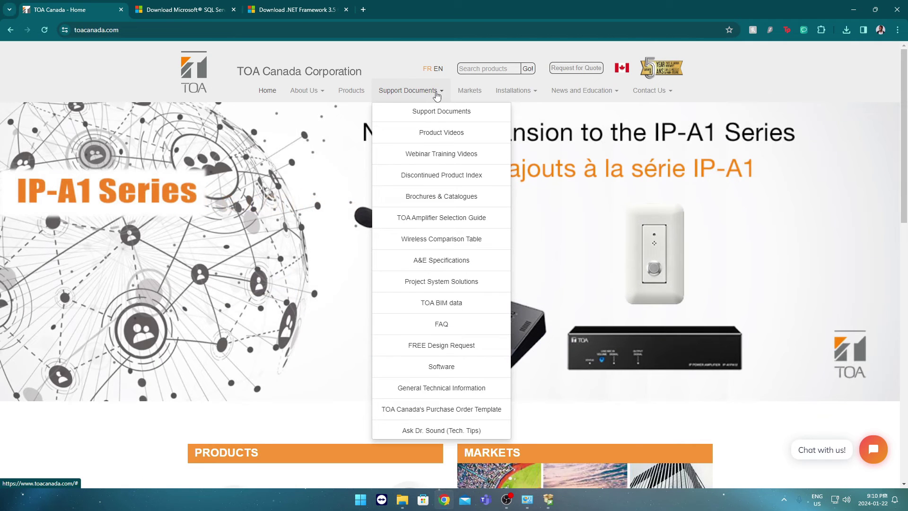
{"action": "left_click", "coordinate": [441, 373]}
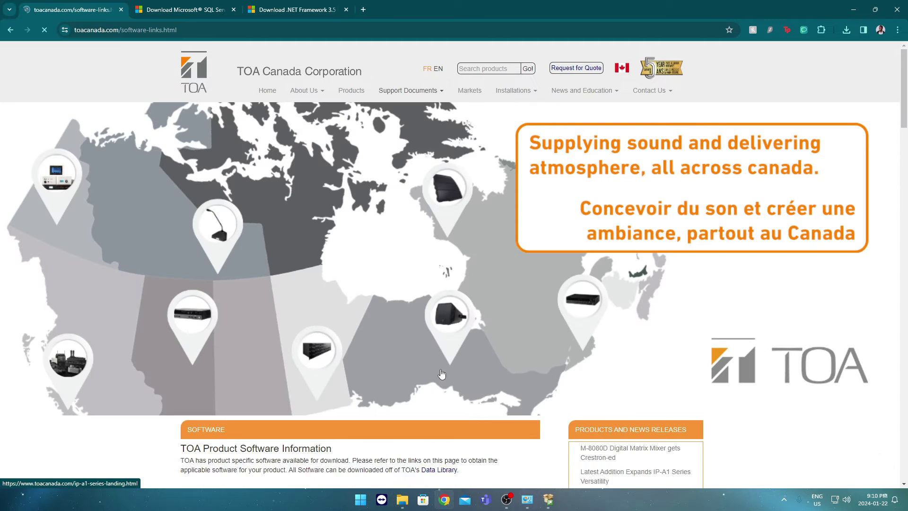
{"action": "scroll", "coordinate": [440, 372], "scroll_direction": "down", "scroll_amount": 14}
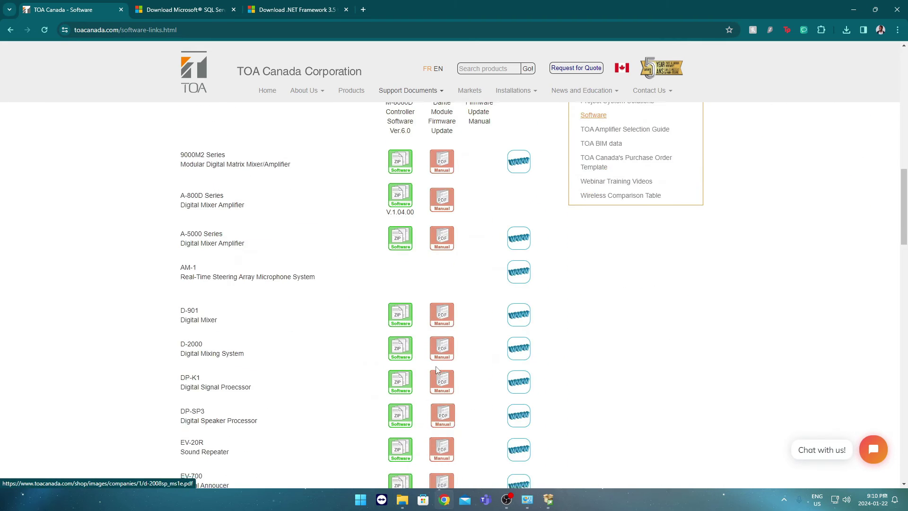
{"action": "scroll", "coordinate": [434, 365], "scroll_direction": "down", "scroll_amount": 15}
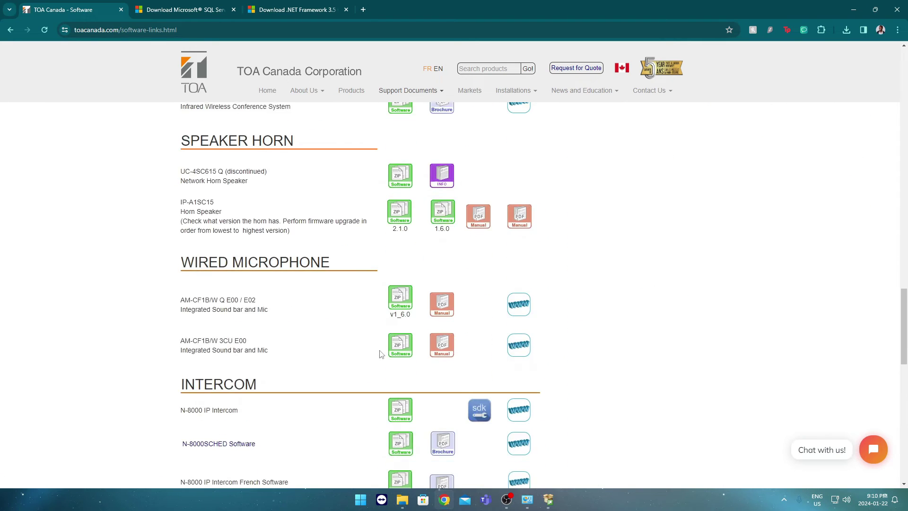
{"action": "scroll", "coordinate": [359, 354], "scroll_direction": "down", "scroll_amount": 3}
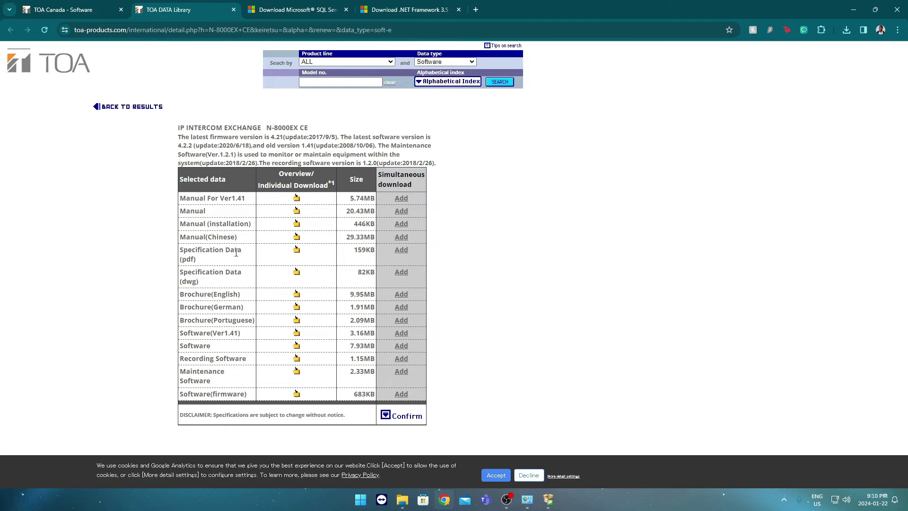
Step: Download the 7.93MB N-8000EX CE Software zip after agreeing to the licence, and show it in Downloads
{"action": "left_click_drag", "start_coordinate": [214, 347], "coordinate": [182, 349]}
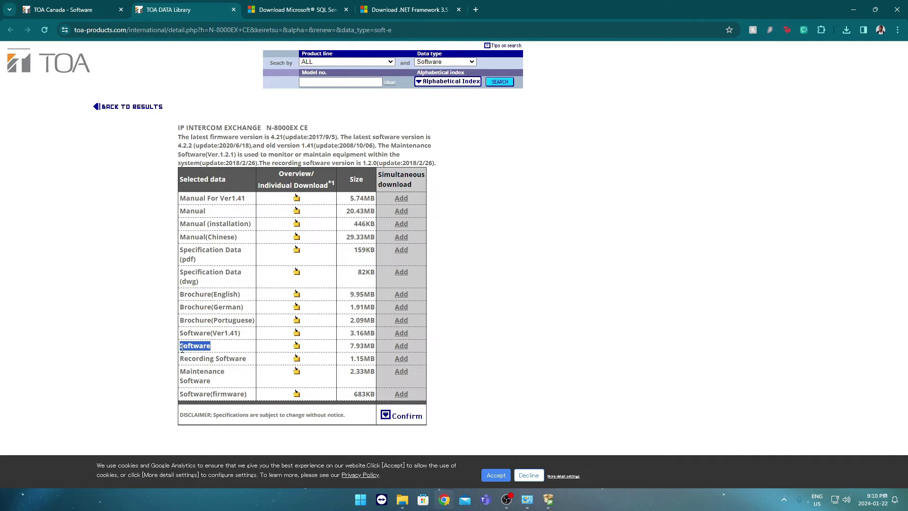
{"action": "left_click", "coordinate": [297, 349]}
{"action": "left_click", "coordinate": [569, 327]}
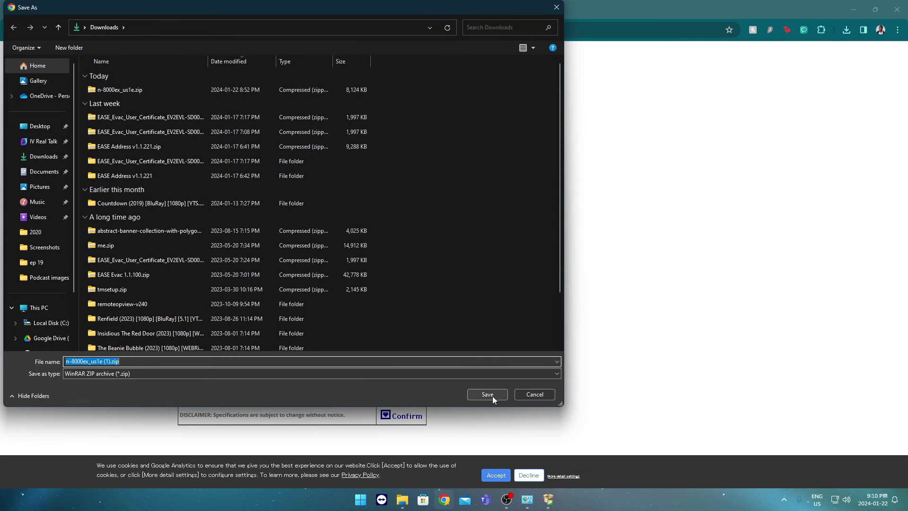
{"action": "left_click", "coordinate": [492, 396]}
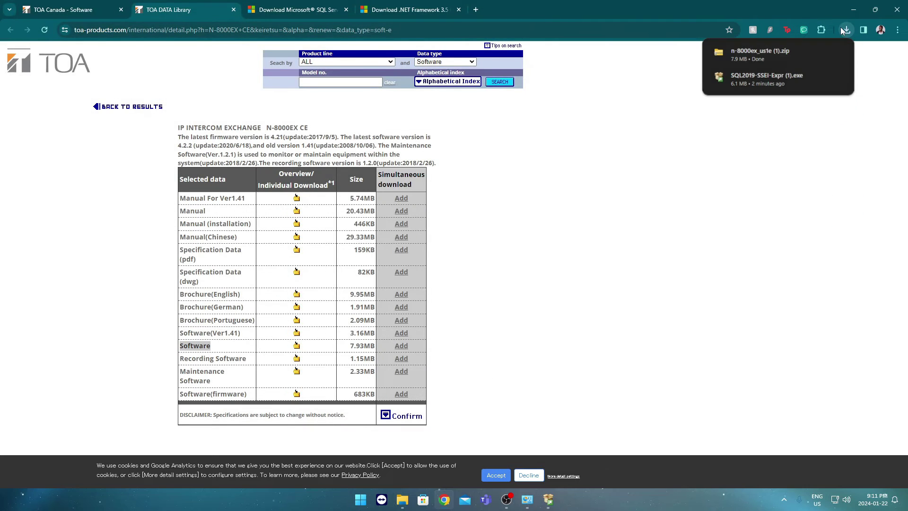
{"action": "left_click", "coordinate": [820, 55]}
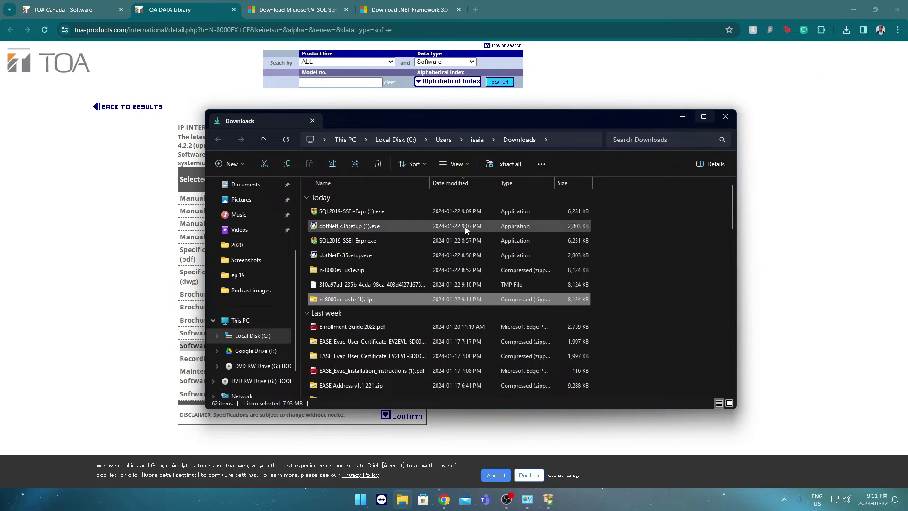
Step: Extract n-8000ex_us1e (1).zip to the suggested folder
{"action": "right_click", "coordinate": [355, 299]}
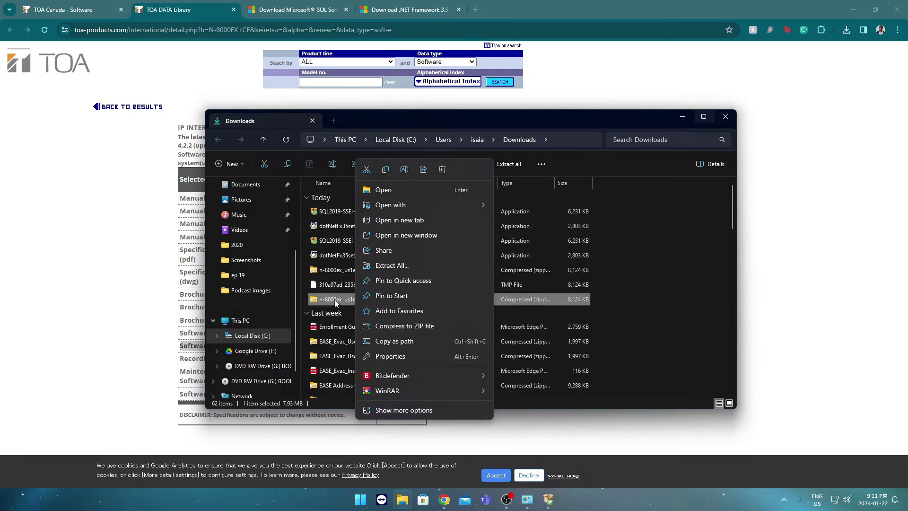
{"action": "left_click", "coordinate": [338, 286]}
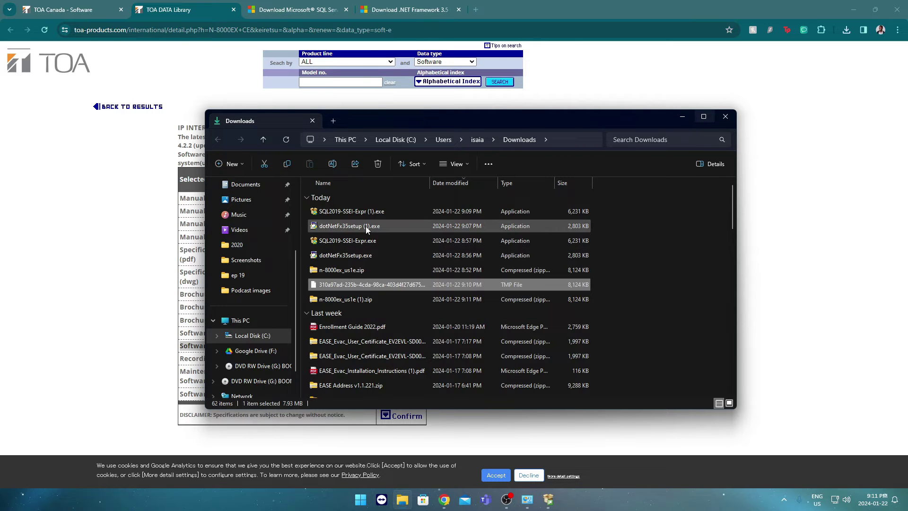
{"action": "right_click", "coordinate": [350, 297]}
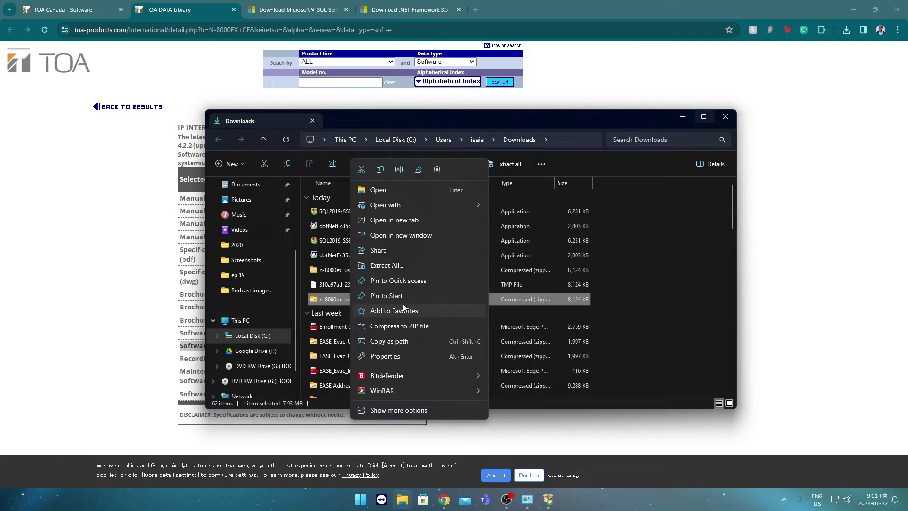
{"action": "left_click", "coordinate": [406, 266]}
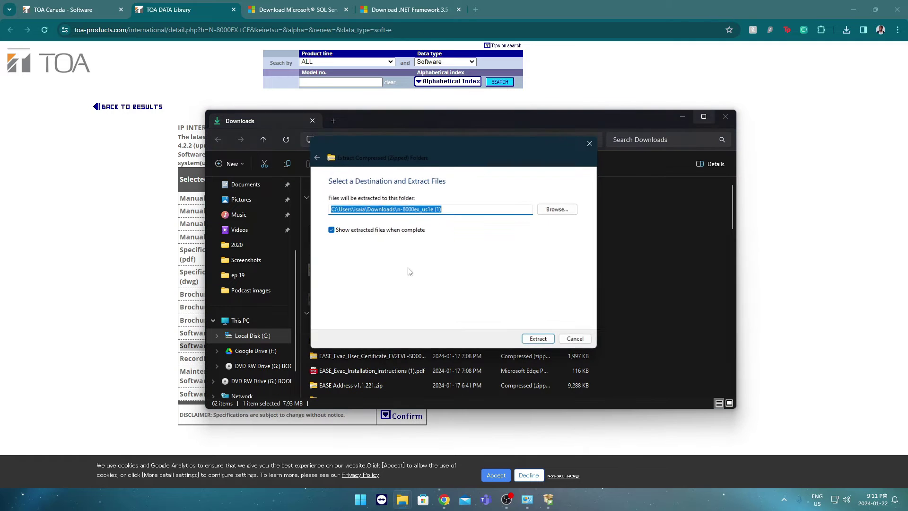
{"action": "left_click", "coordinate": [535, 340]}
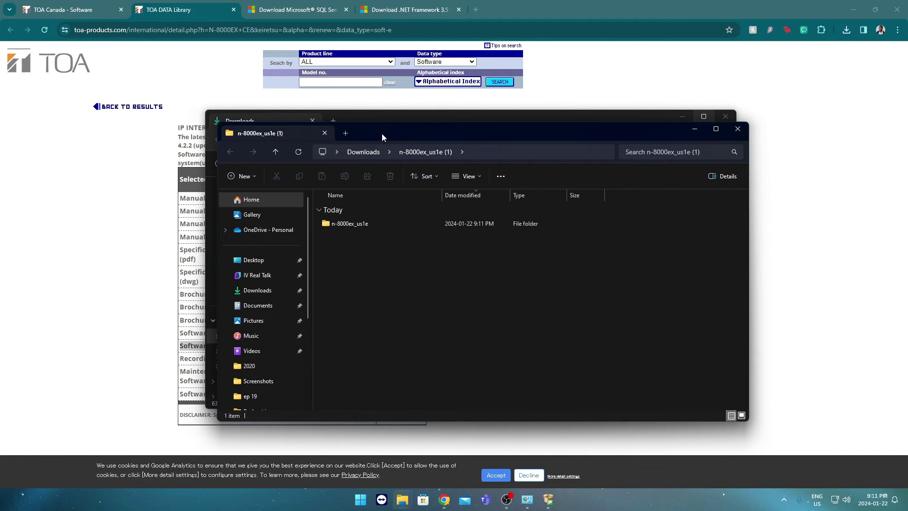
Step: Open the inner n-8000ex_us1e folder and launch Setup.msi
{"action": "left_click", "coordinate": [357, 226]}
{"action": "double_click", "coordinate": [356, 226]}
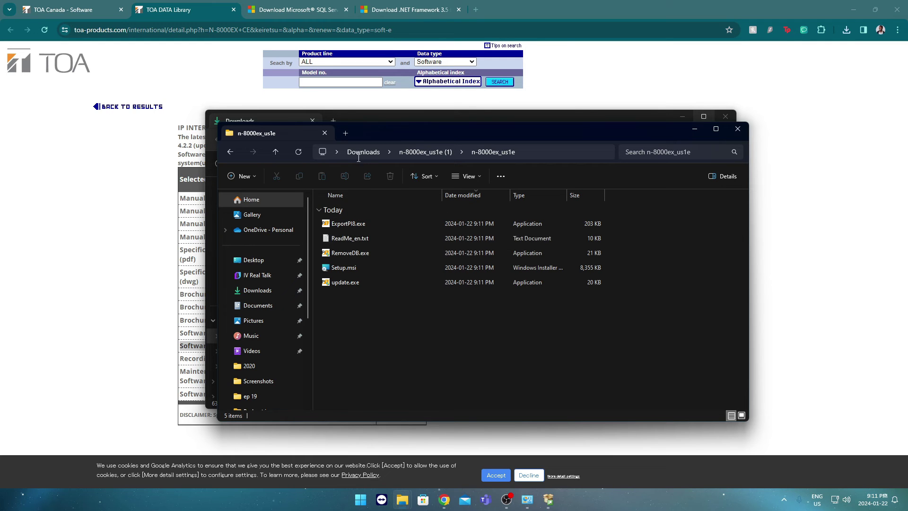
{"action": "double_click", "coordinate": [359, 268]}
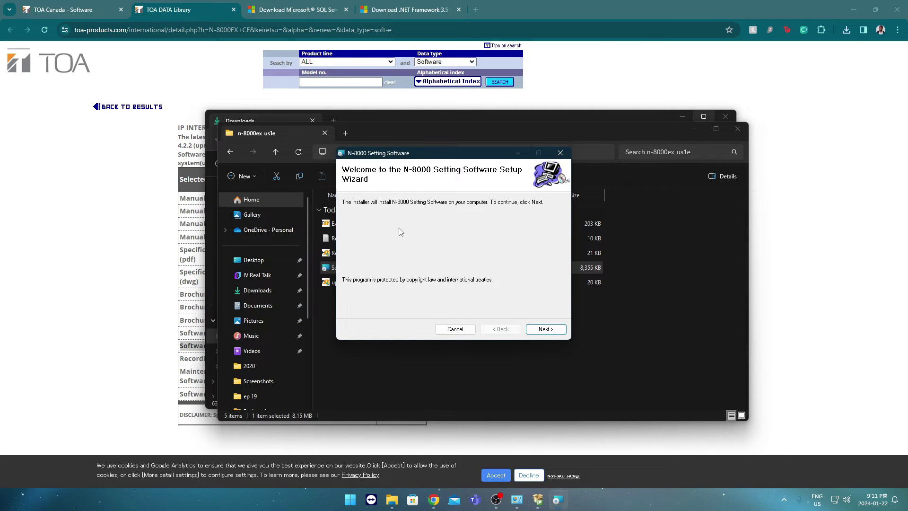
Step: Complete the N-8000 Setup Wizard, accepting the license and keeping the default language
{"action": "left_click", "coordinate": [546, 329]}
{"action": "left_click", "coordinate": [454, 312]}
{"action": "left_click", "coordinate": [544, 331]}
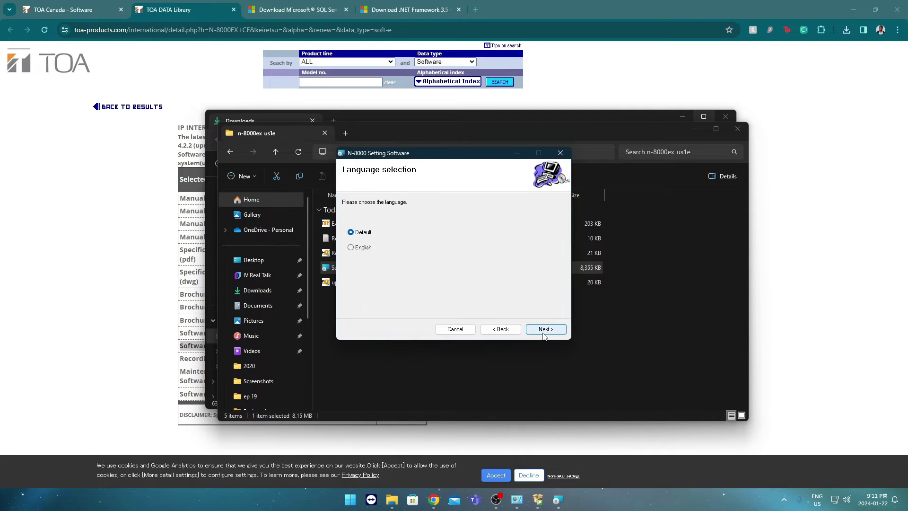
{"action": "left_click", "coordinate": [544, 331]}
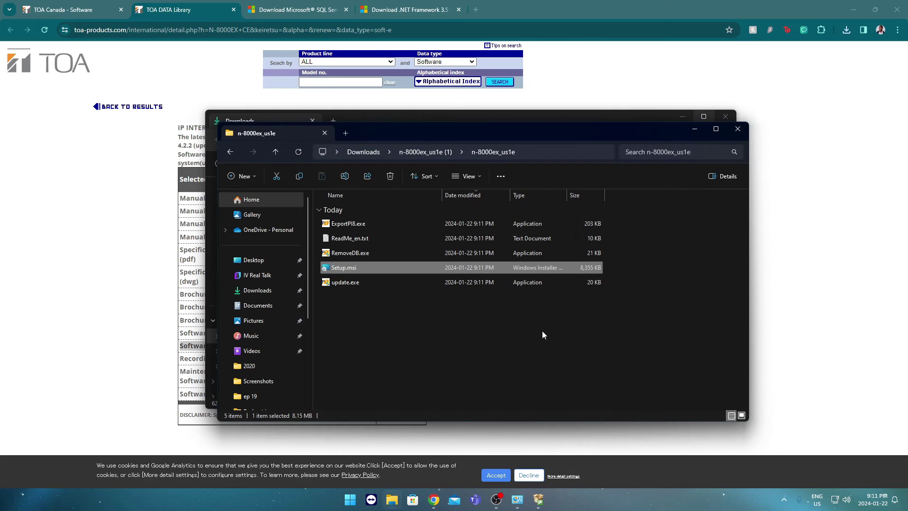
Step: Minimize the extracted folder and browser and close Downloads to reveal the desktop
{"action": "left_click", "coordinate": [694, 129]}
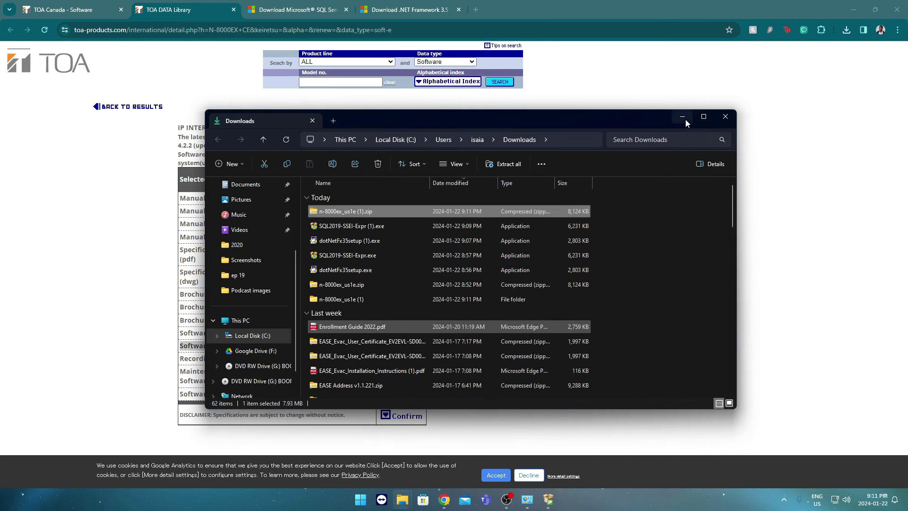
{"action": "left_click", "coordinate": [725, 116]}
{"action": "left_click", "coordinate": [852, 11]}
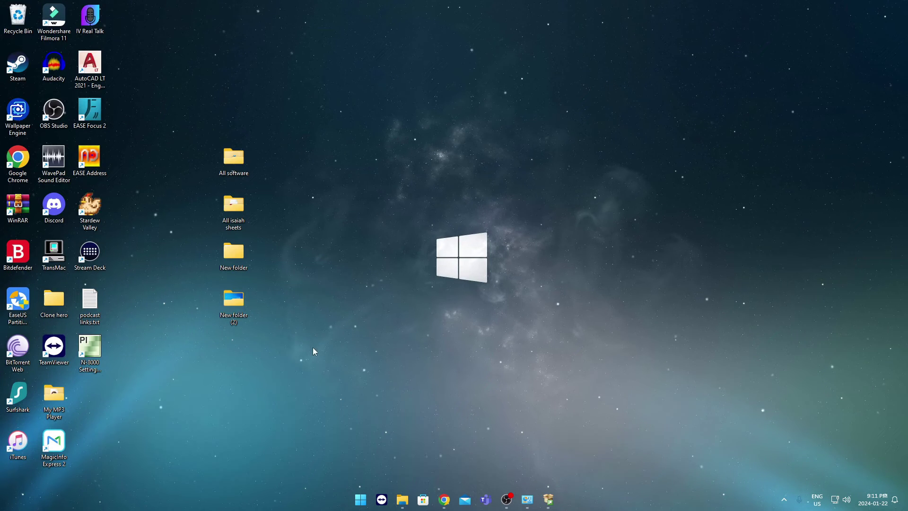
Step: Check the new N-8000 Setting Software desktop shortcut and return to Control Panel's Programs page
{"action": "left_click", "coordinate": [106, 350]}
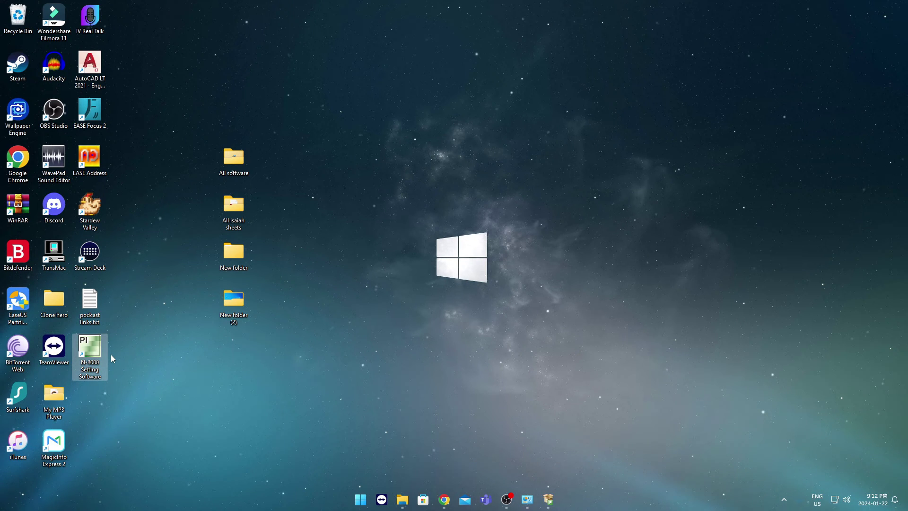
{"action": "mouse_move", "coordinate": [402, 499]}
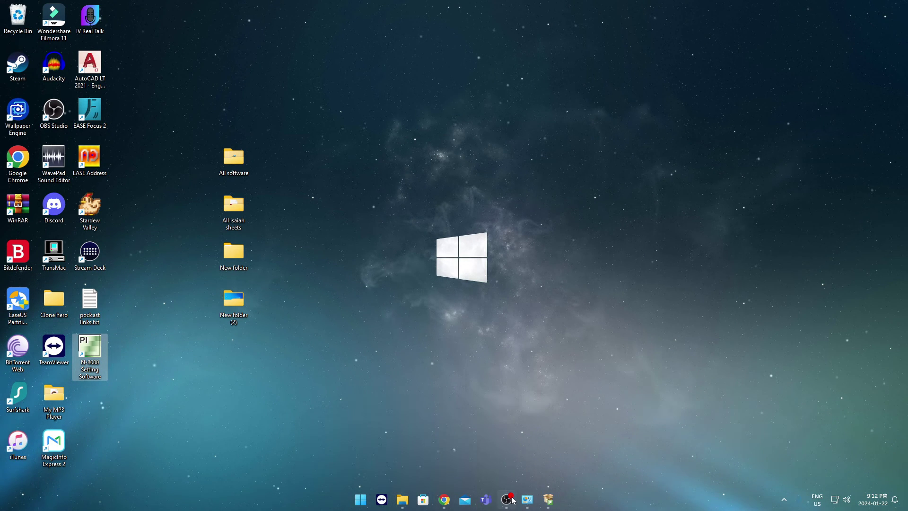
{"action": "left_click", "coordinate": [527, 500]}
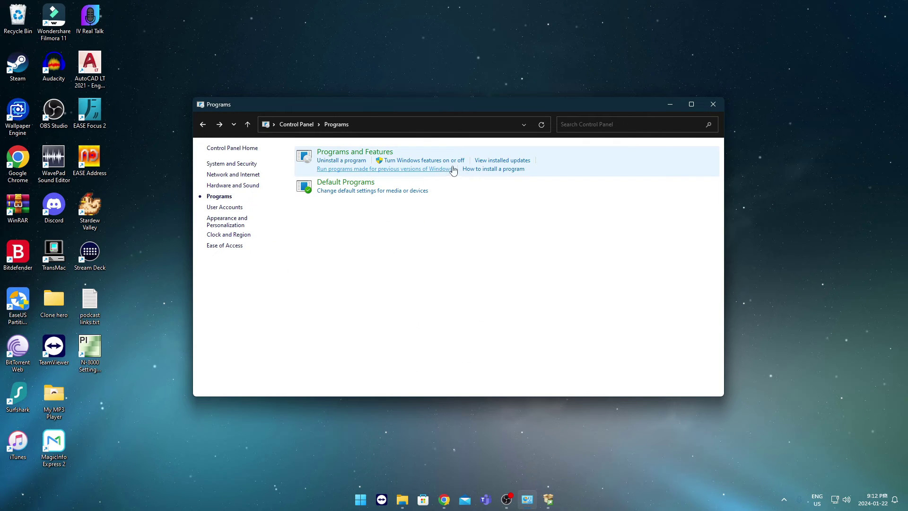
Step: Enable .NET Framework 3.5 with WCF HTTP and Non-HTTP Activation in Windows Features
{"action": "left_click", "coordinate": [432, 162]}
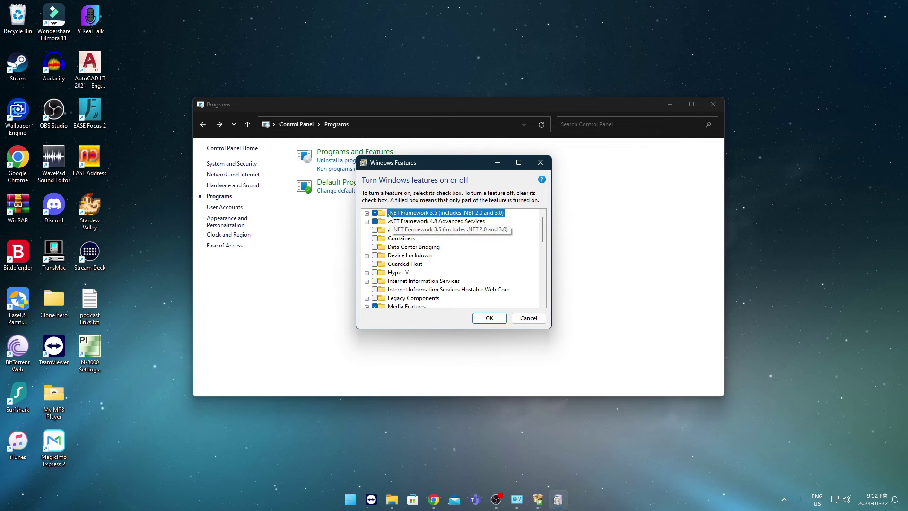
{"action": "left_click", "coordinate": [367, 214]}
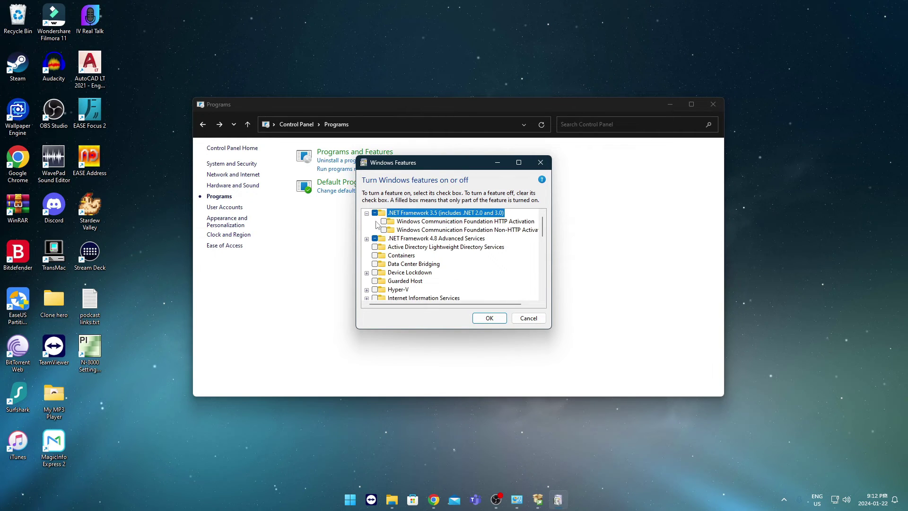
{"action": "left_click", "coordinate": [383, 222]}
{"action": "left_click", "coordinate": [384, 229]}
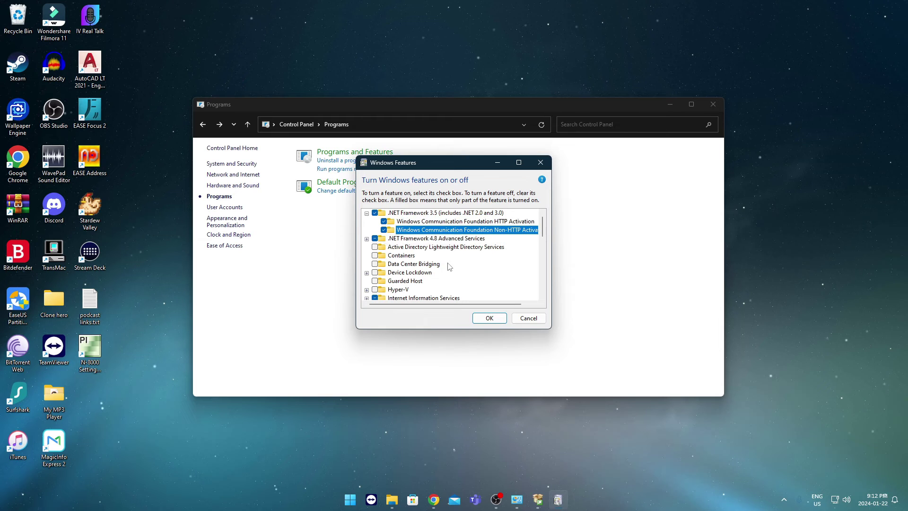
{"action": "left_click", "coordinate": [487, 320]}
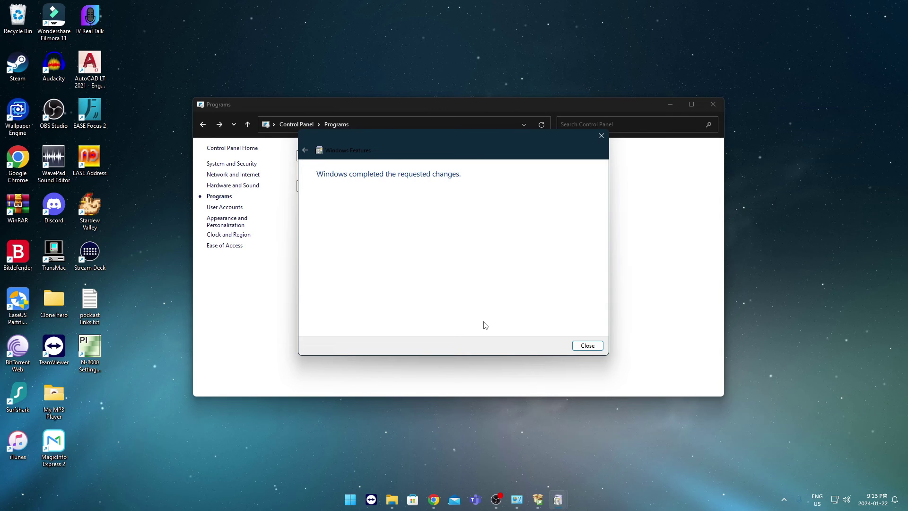
{"action": "left_click", "coordinate": [587, 346]}
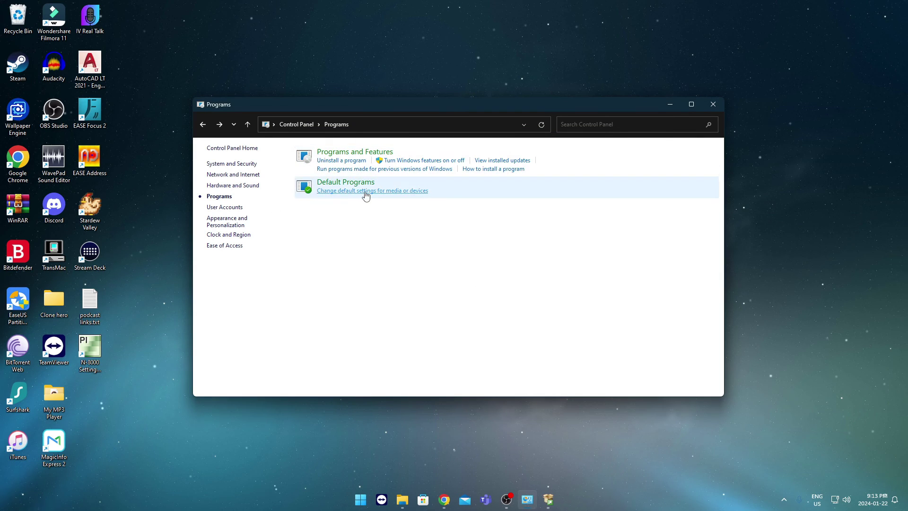
Step: Close Control Panel and open Local Disk (C:) in a new File Explorer window
{"action": "left_click", "coordinate": [712, 105]}
{"action": "mouse_move", "coordinate": [416, 498]}
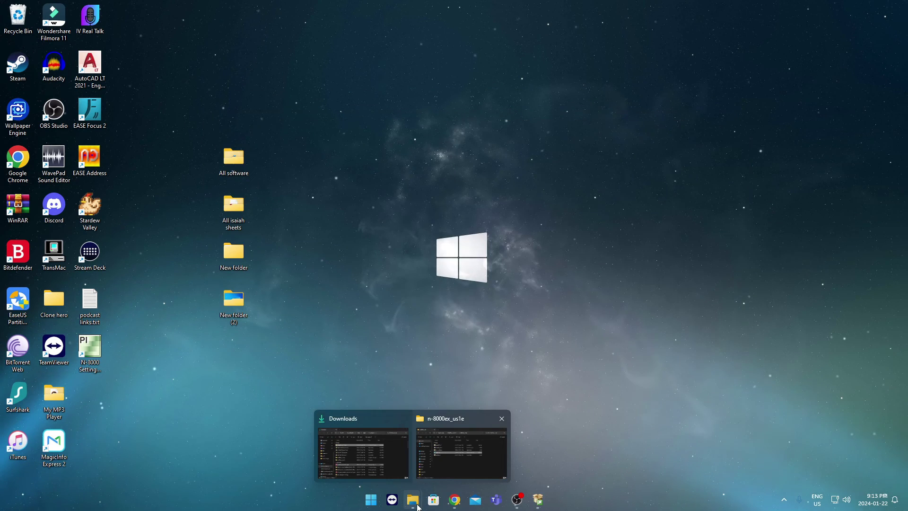
{"action": "right_click", "coordinate": [415, 502]}
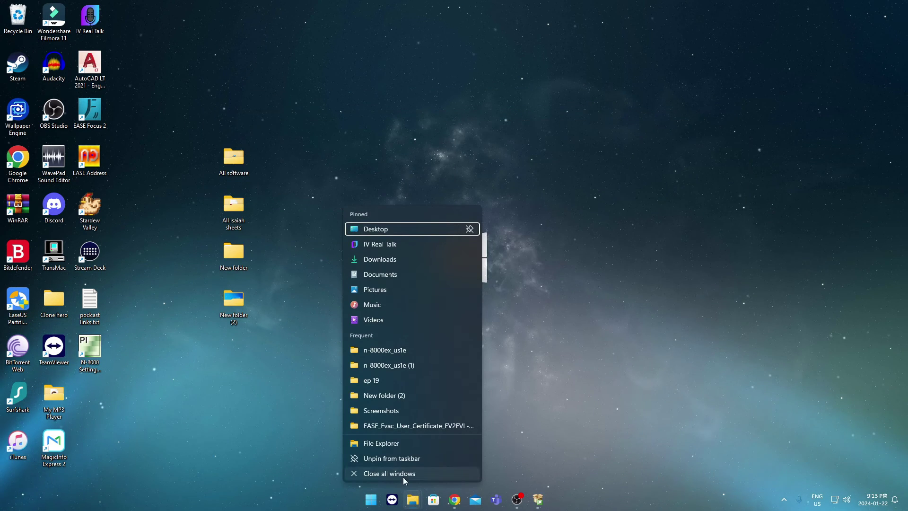
{"action": "left_click", "coordinate": [391, 446]}
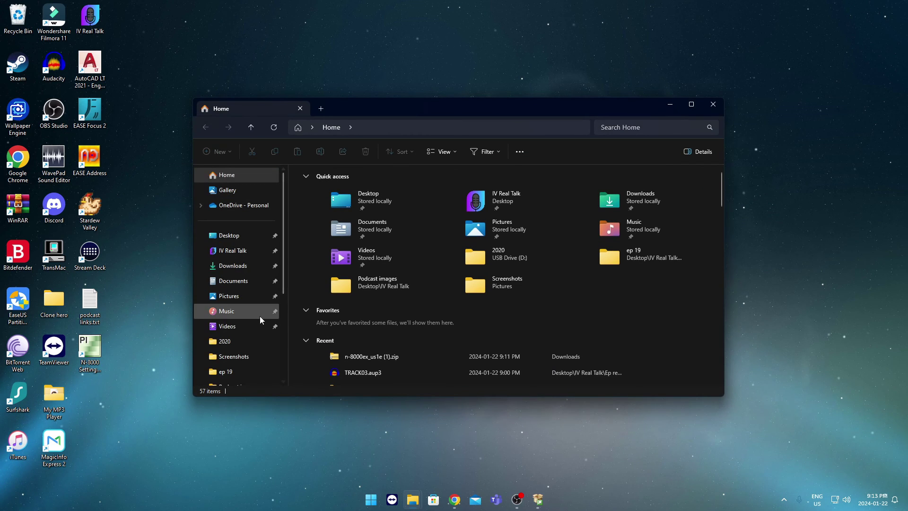
{"action": "scroll", "coordinate": [251, 312], "scroll_direction": "down", "scroll_amount": 3}
{"action": "left_click", "coordinate": [242, 278]}
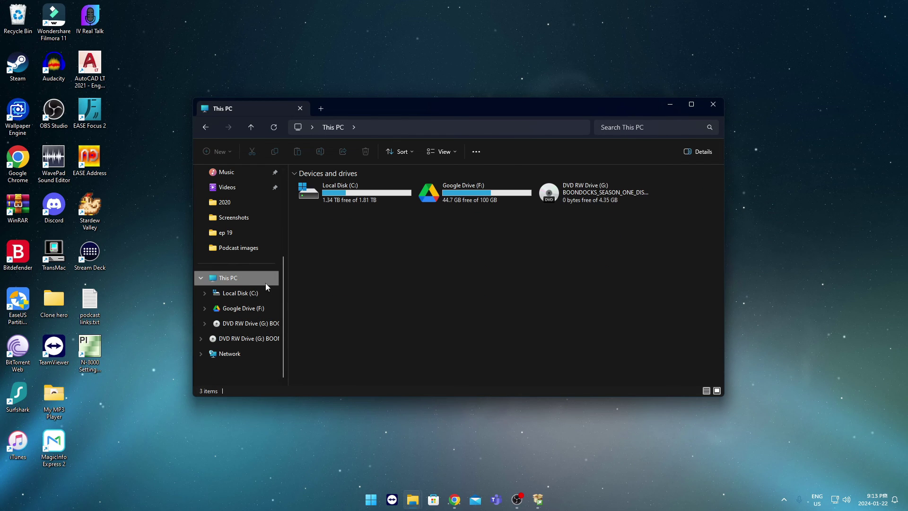
{"action": "double_click", "coordinate": [379, 194]}
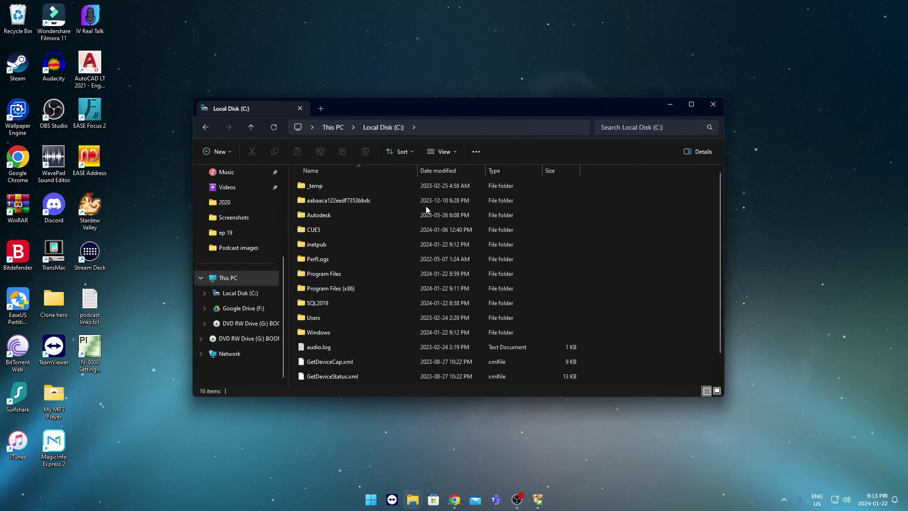
Step: Maximize Explorer and browse to Program Files (x86) > TOA > N-8000
{"action": "left_click", "coordinate": [690, 103]}
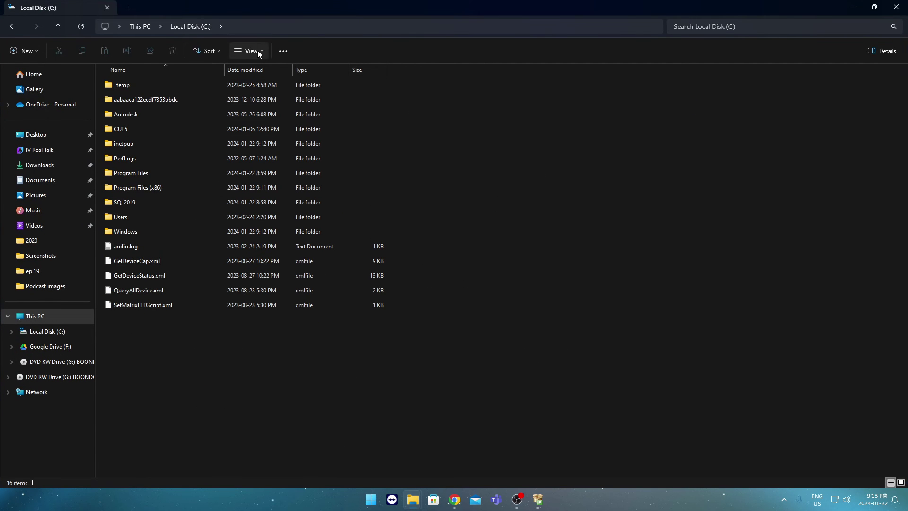
{"action": "double_click", "coordinate": [165, 188]}
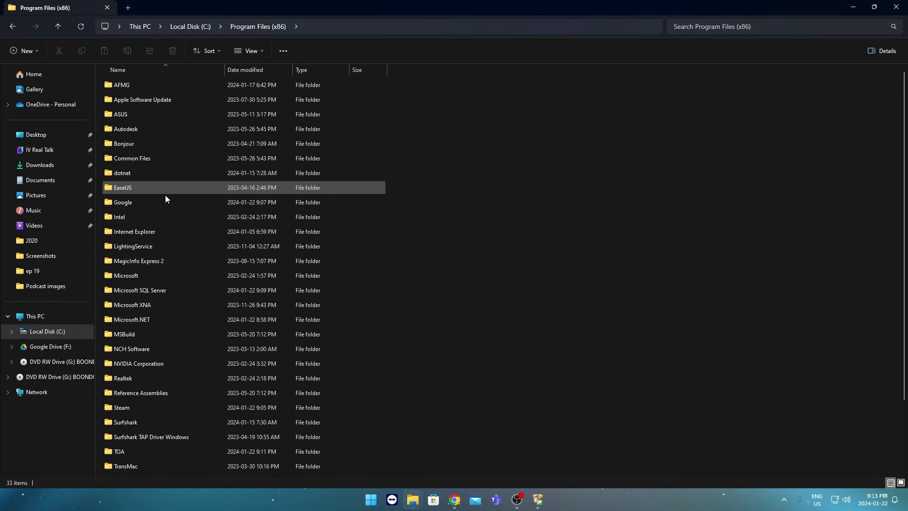
{"action": "scroll", "coordinate": [175, 241], "scroll_direction": "down", "scroll_amount": 2}
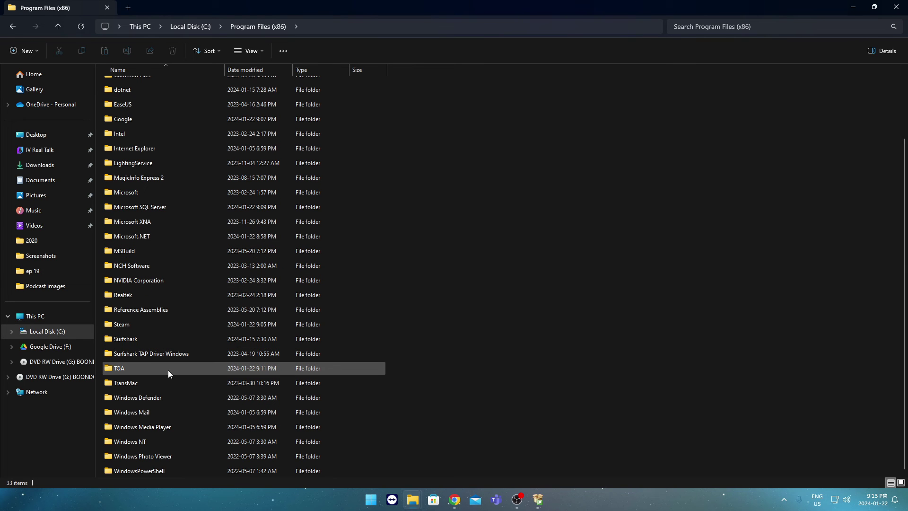
{"action": "left_click", "coordinate": [151, 370]}
{"action": "double_click", "coordinate": [152, 370]}
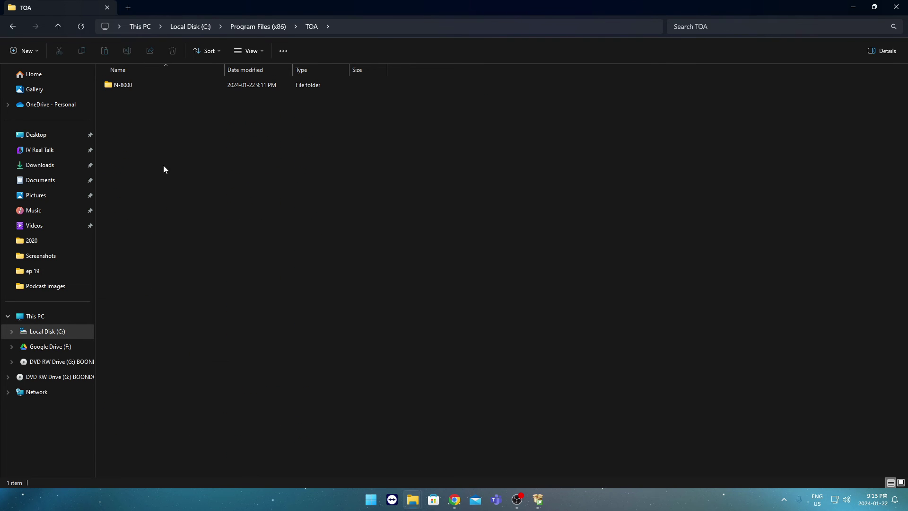
{"action": "double_click", "coordinate": [141, 87]}
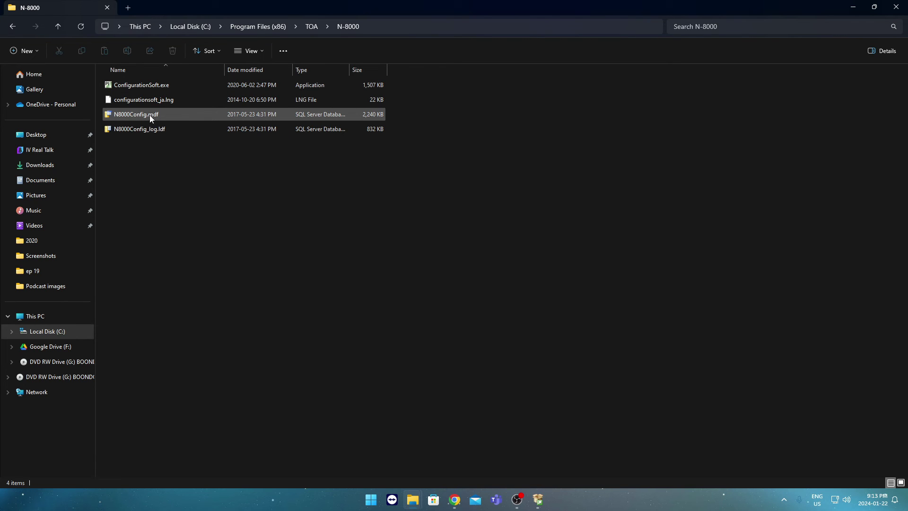
Step: Open the Security permissions editor for N8000Config.mdf from its Properties
{"action": "right_click", "coordinate": [152, 112]}
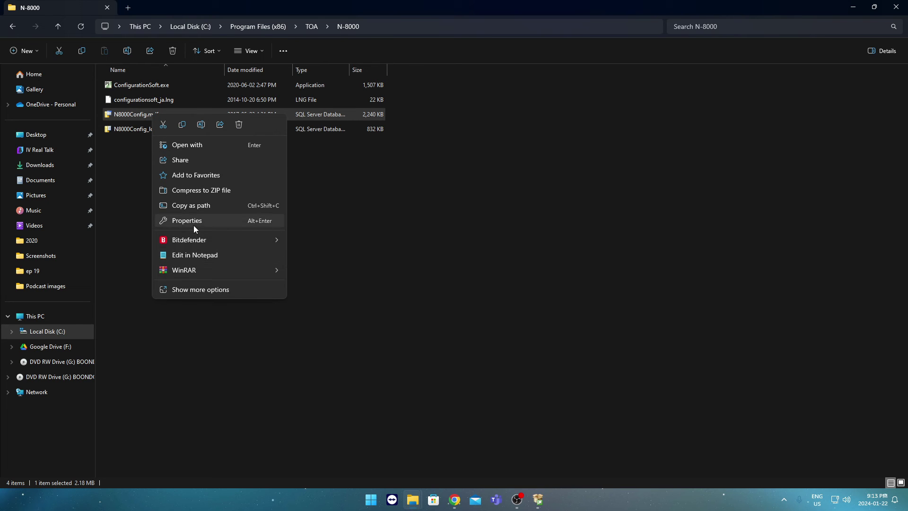
{"action": "left_click", "coordinate": [194, 224]}
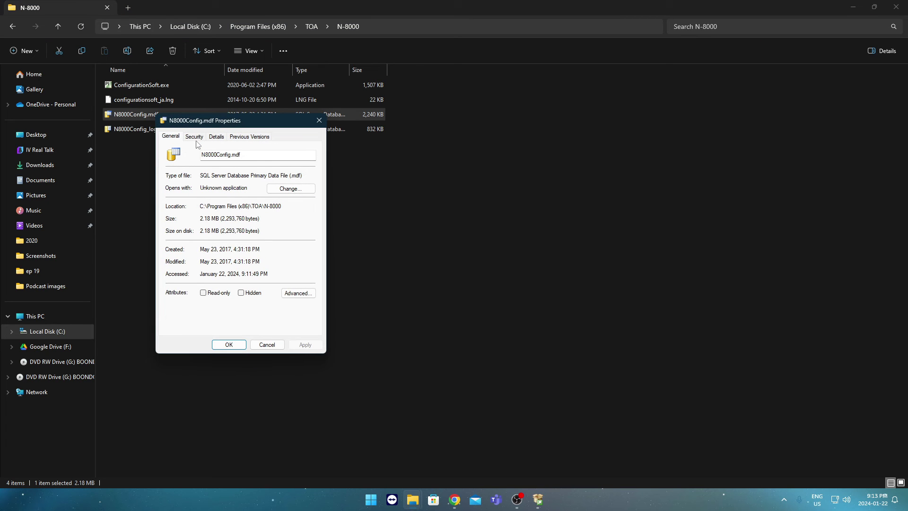
{"action": "left_click", "coordinate": [194, 137]}
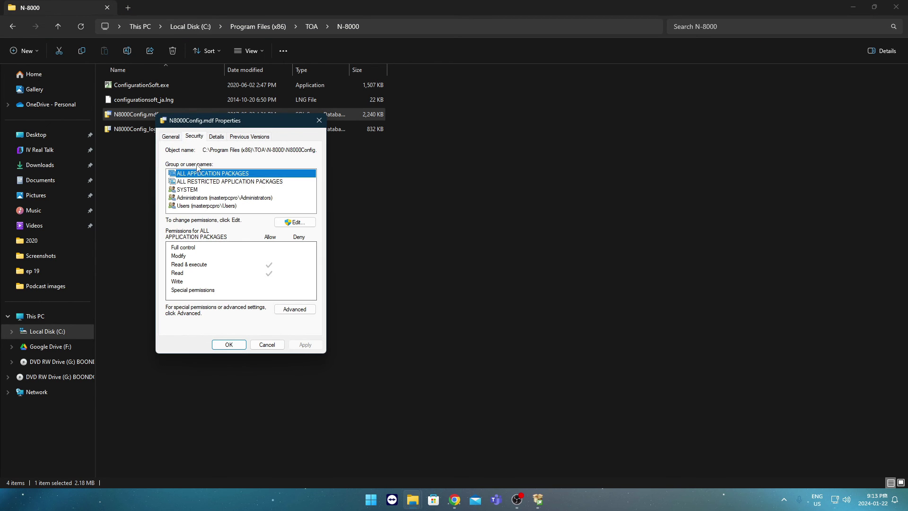
{"action": "left_click", "coordinate": [190, 190]}
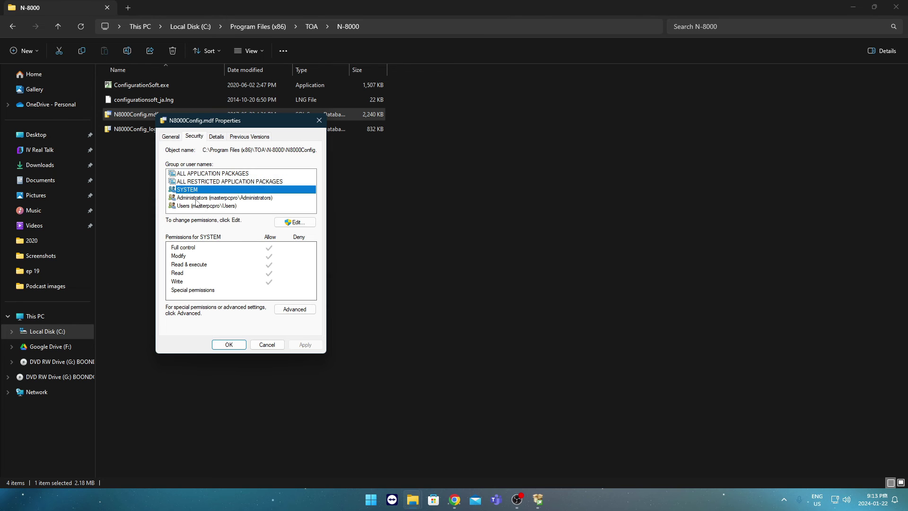
{"action": "left_click", "coordinate": [294, 221]}
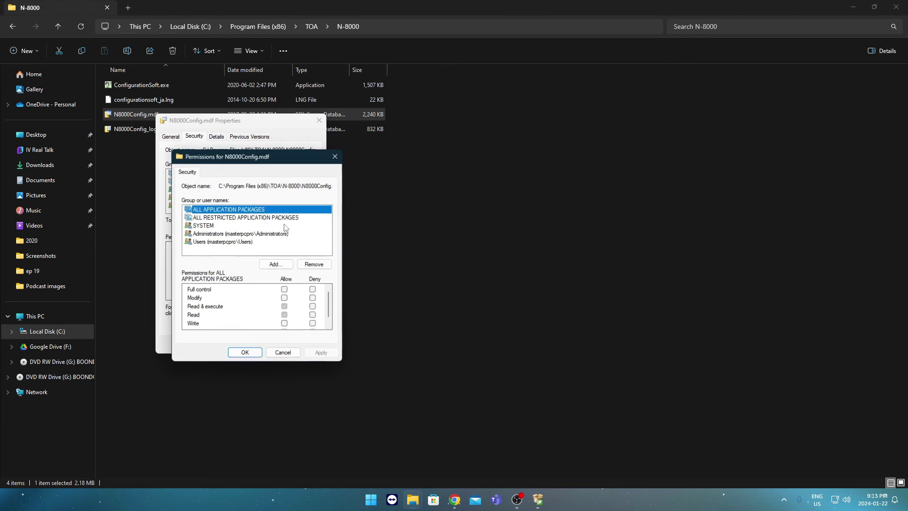
Step: Grant ALL APPLICATION PACKAGES and ALL RESTRICTED APPLICATION PACKAGES Full control and apply
{"action": "left_click", "coordinate": [284, 290]}
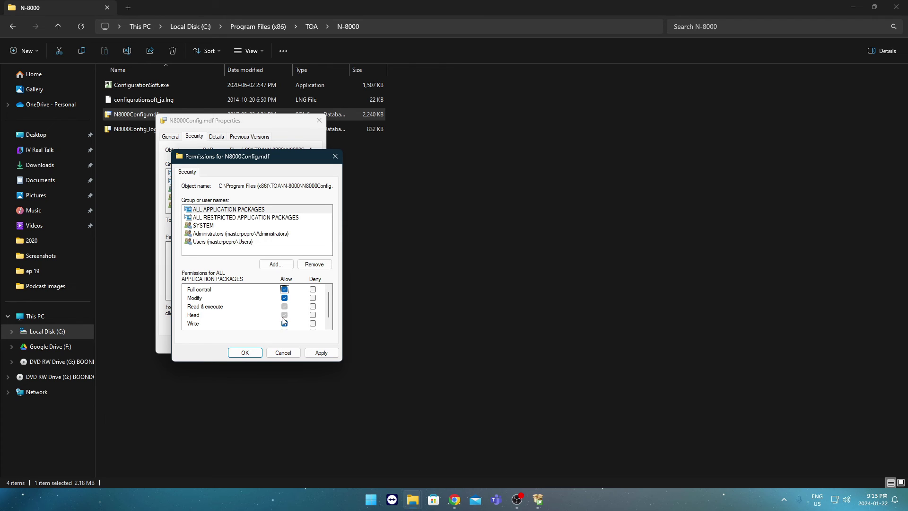
{"action": "left_click", "coordinate": [285, 290]}
{"action": "left_click", "coordinate": [284, 289]}
{"action": "left_click", "coordinate": [316, 354]}
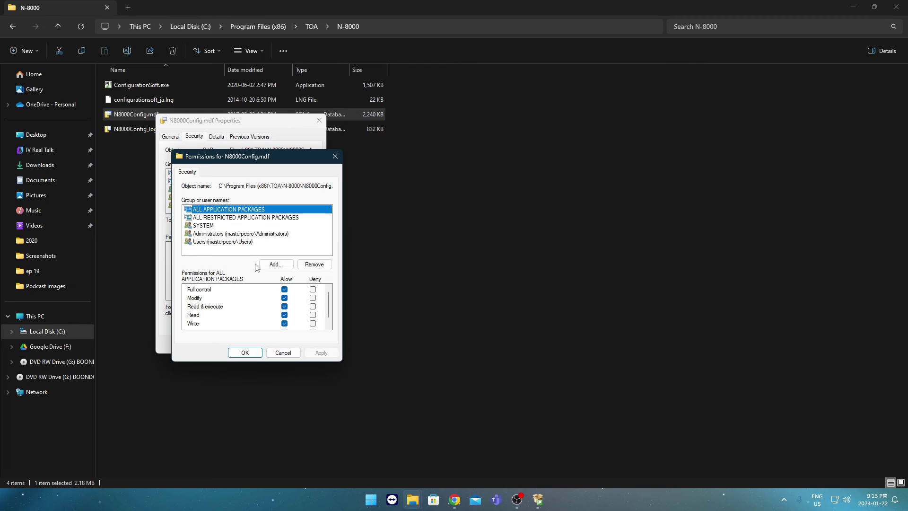
{"action": "left_click", "coordinate": [224, 218]}
{"action": "left_click", "coordinate": [283, 290]}
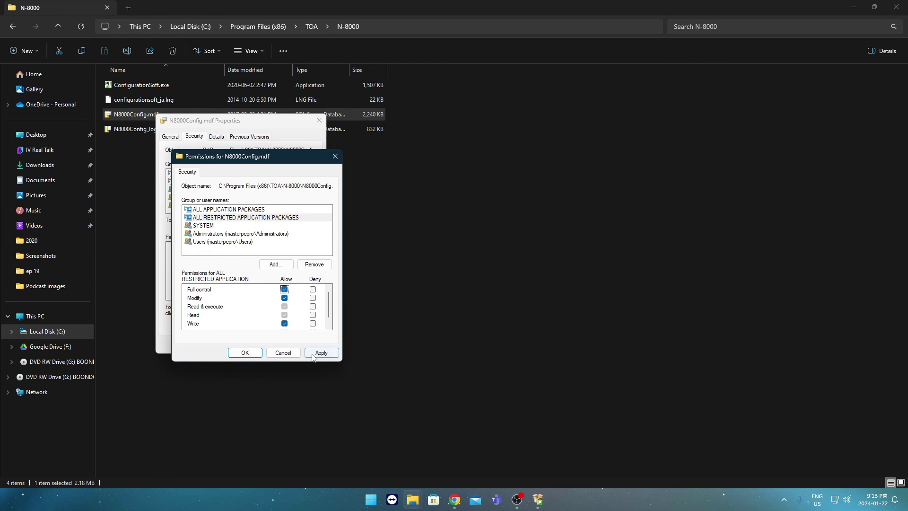
{"action": "left_click", "coordinate": [317, 356]}
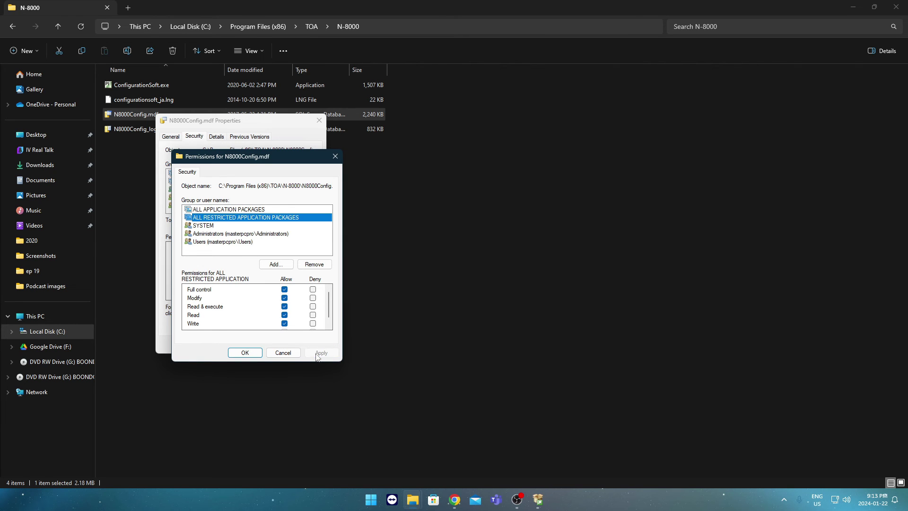
Step: Grant the Users group Full control, apply, and close the permissions editor
{"action": "left_click", "coordinate": [203, 225]}
{"action": "left_click", "coordinate": [244, 234]}
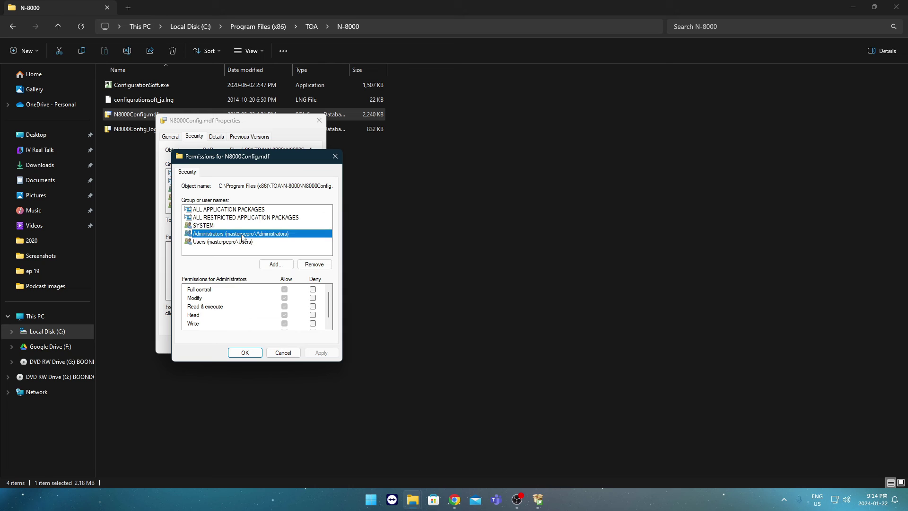
{"action": "left_click", "coordinate": [236, 242]}
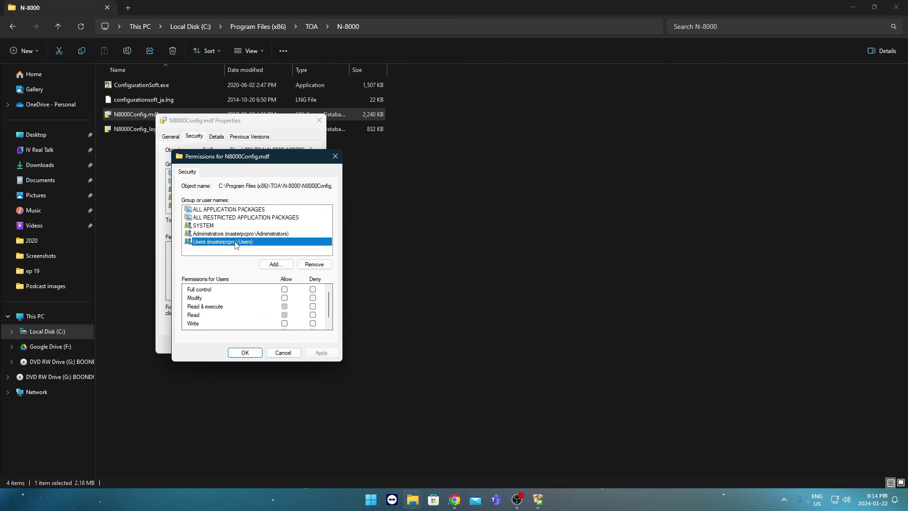
{"action": "left_click", "coordinate": [285, 290]}
{"action": "left_click", "coordinate": [317, 354]}
{"action": "left_click", "coordinate": [241, 356]}
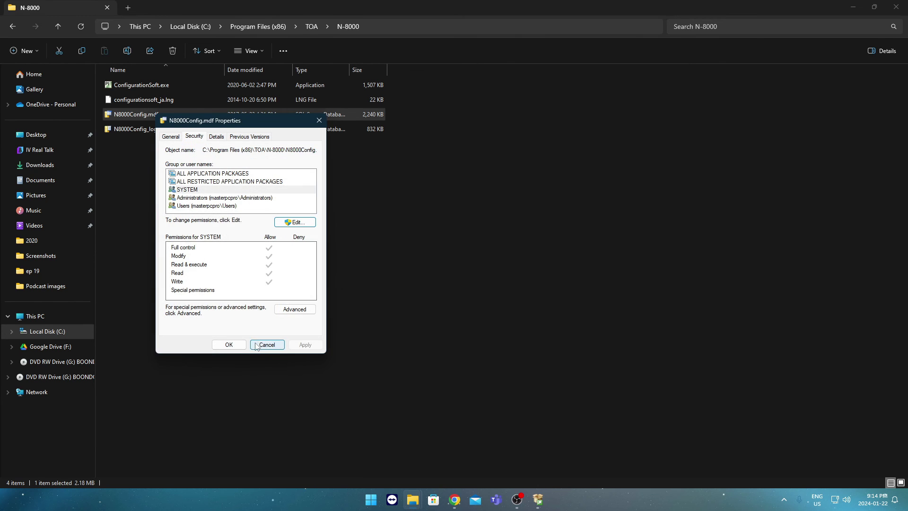
Step: Verify each group's updated permissions, including ALL APPLICATION PACKAGES, then close Properties
{"action": "left_click", "coordinate": [215, 199]}
{"action": "left_click", "coordinate": [212, 207]}
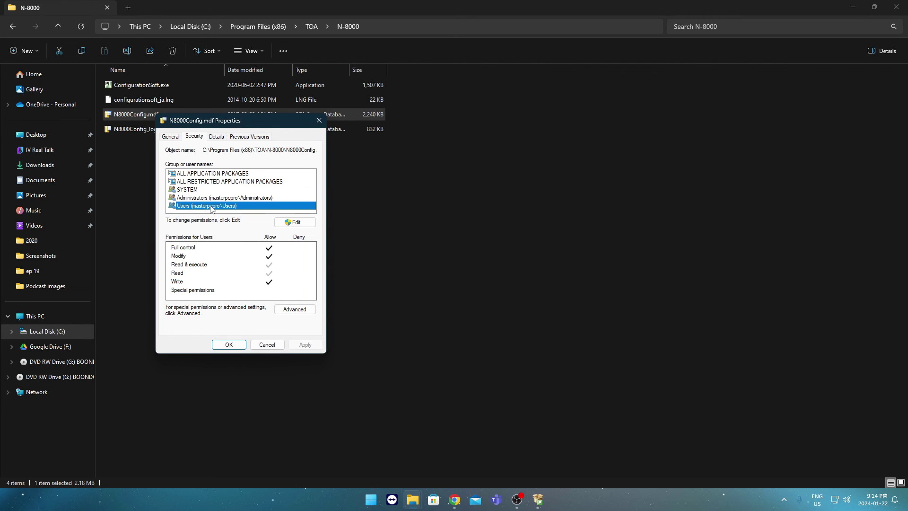
{"action": "left_click", "coordinate": [204, 190]}
{"action": "left_click", "coordinate": [208, 174]}
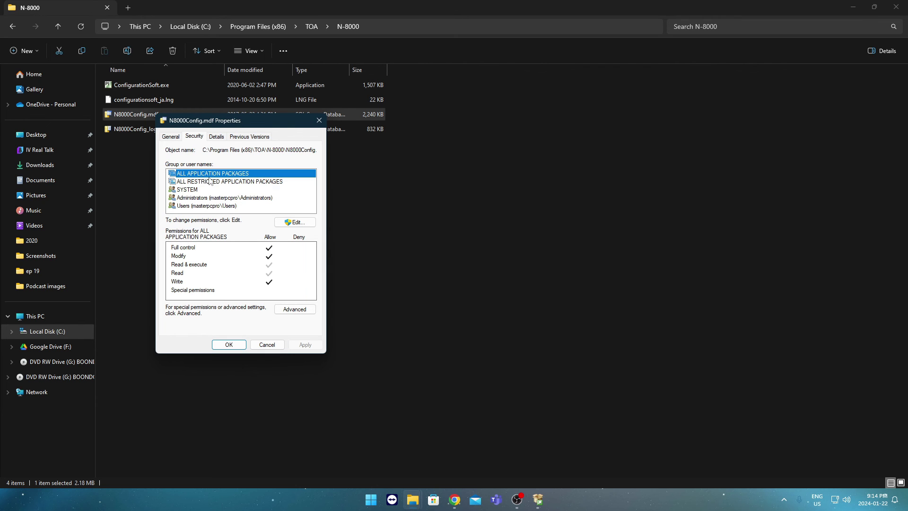
{"action": "left_click", "coordinate": [238, 346]}
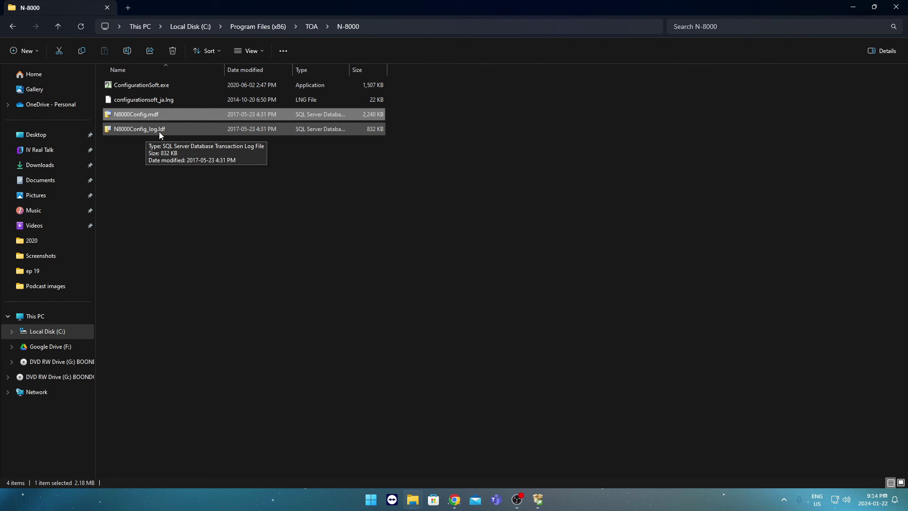
Step: Open the Security permissions editor for N8000Config_log.ldf from its Properties
{"action": "right_click", "coordinate": [159, 130]}
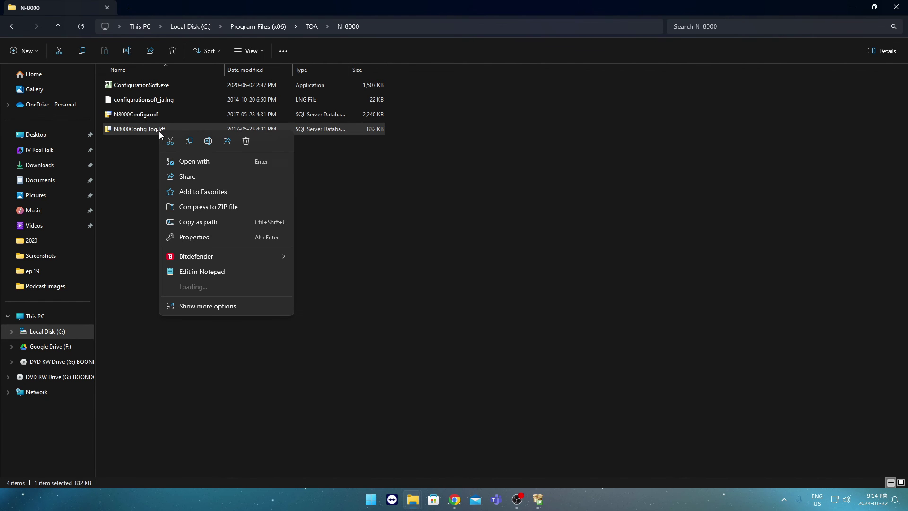
{"action": "left_click", "coordinate": [204, 236]}
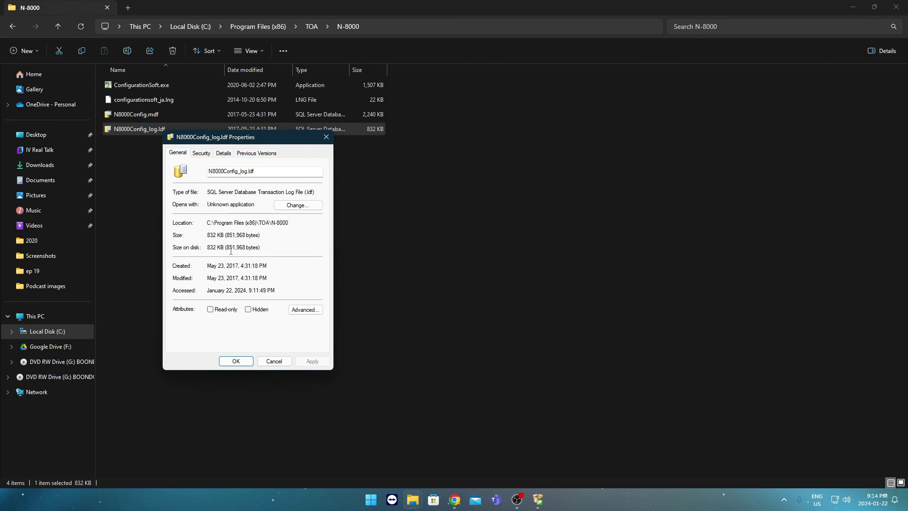
{"action": "left_click", "coordinate": [202, 155]}
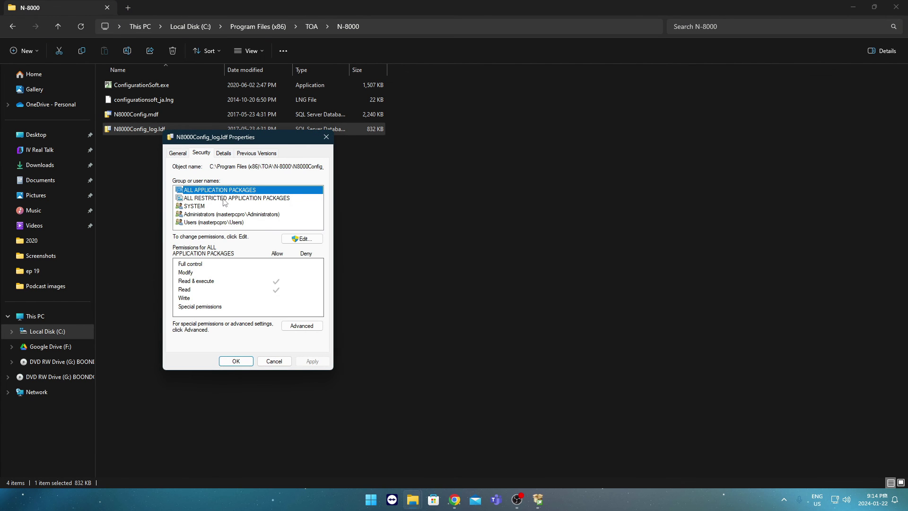
{"action": "left_click", "coordinate": [303, 239]}
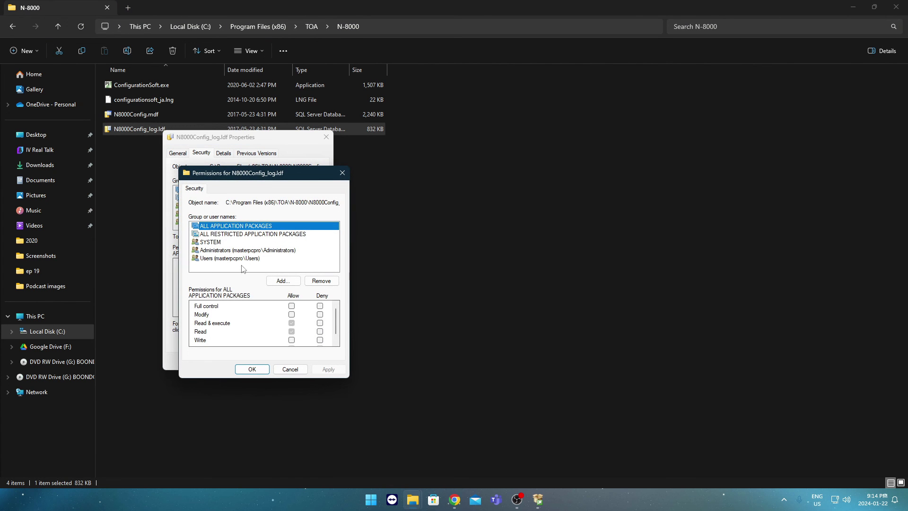
Step: Grant ALL APPLICATION PACKAGES and ALL RESTRICTED APPLICATION PACKAGES Full control and apply
{"action": "left_click", "coordinate": [291, 306]}
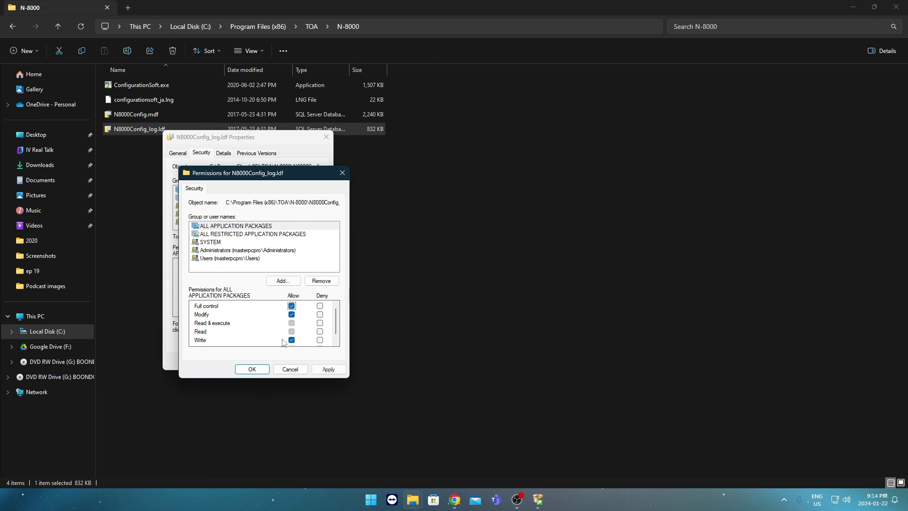
{"action": "left_click", "coordinate": [326, 369]}
{"action": "left_click", "coordinate": [206, 235]}
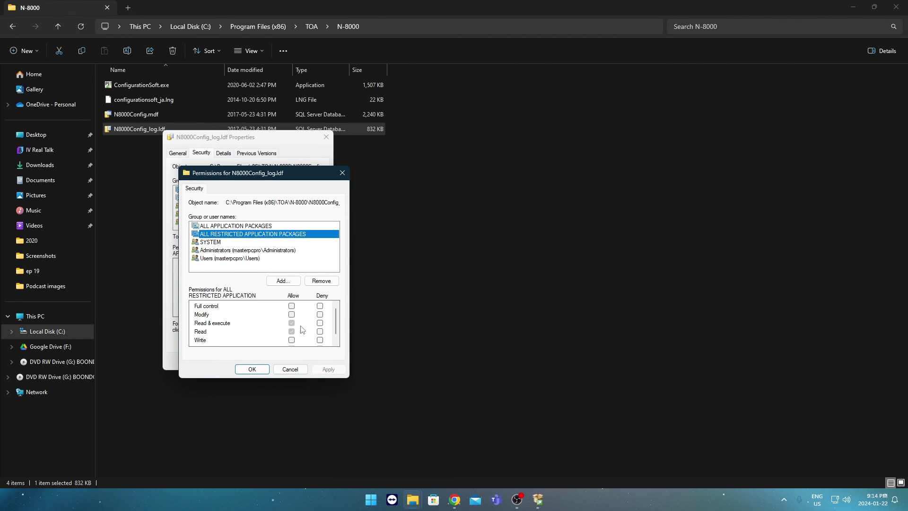
{"action": "left_click", "coordinate": [291, 306]}
{"action": "left_click", "coordinate": [328, 369]}
Step: Grant Users Full control, apply, and close both dialogs, clearing the file selection
{"action": "left_click", "coordinate": [218, 242]}
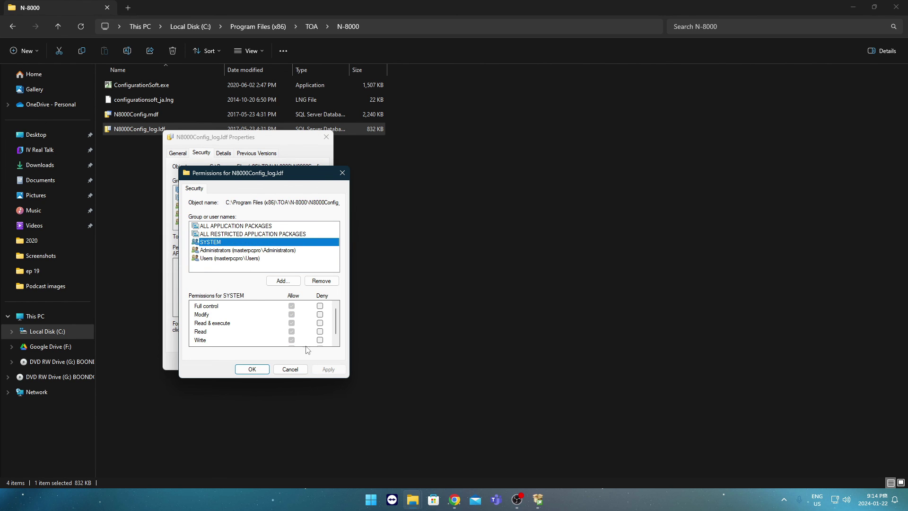
{"action": "left_click", "coordinate": [210, 250]}
{"action": "left_click", "coordinate": [211, 258]}
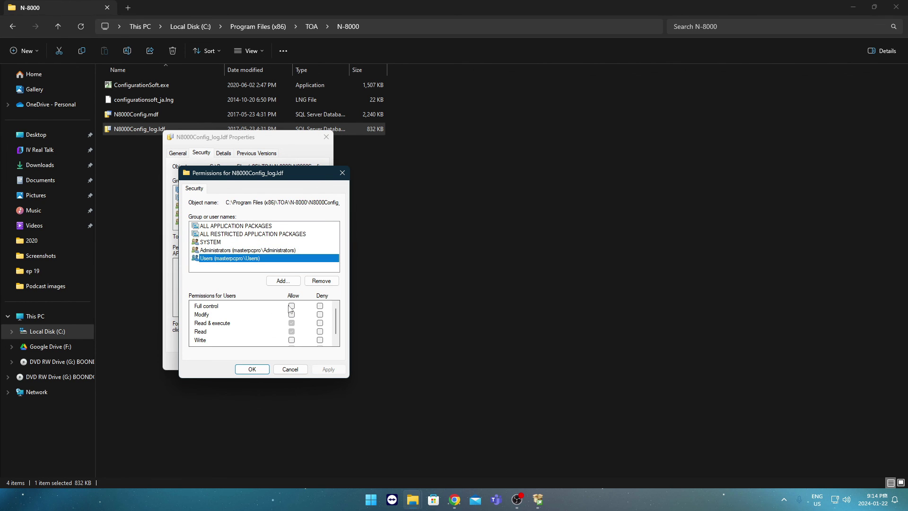
{"action": "left_click", "coordinate": [292, 306]}
{"action": "left_click", "coordinate": [328, 369]}
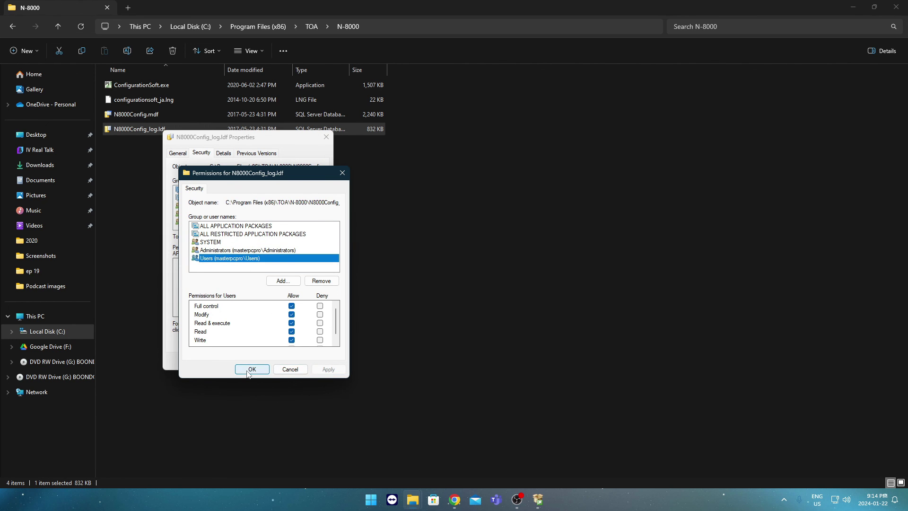
{"action": "left_click", "coordinate": [249, 371]}
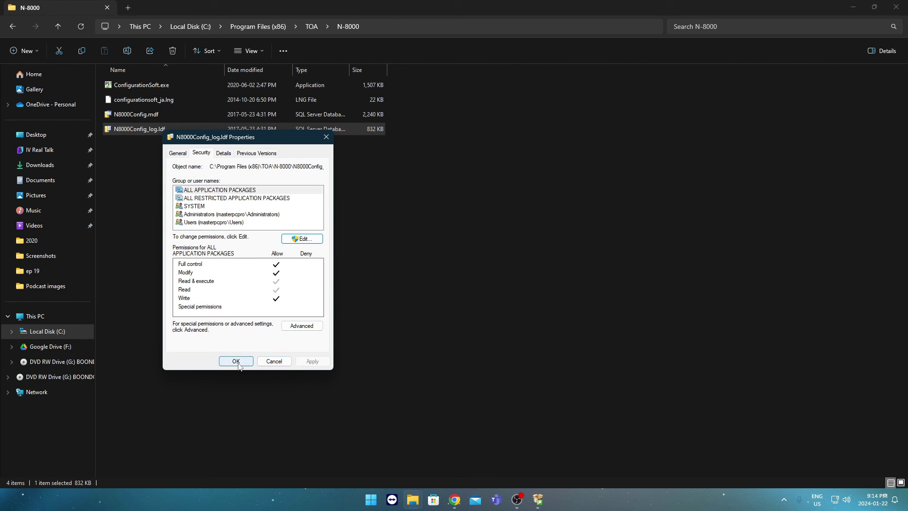
{"action": "left_click", "coordinate": [237, 364]}
{"action": "left_click", "coordinate": [289, 230]}
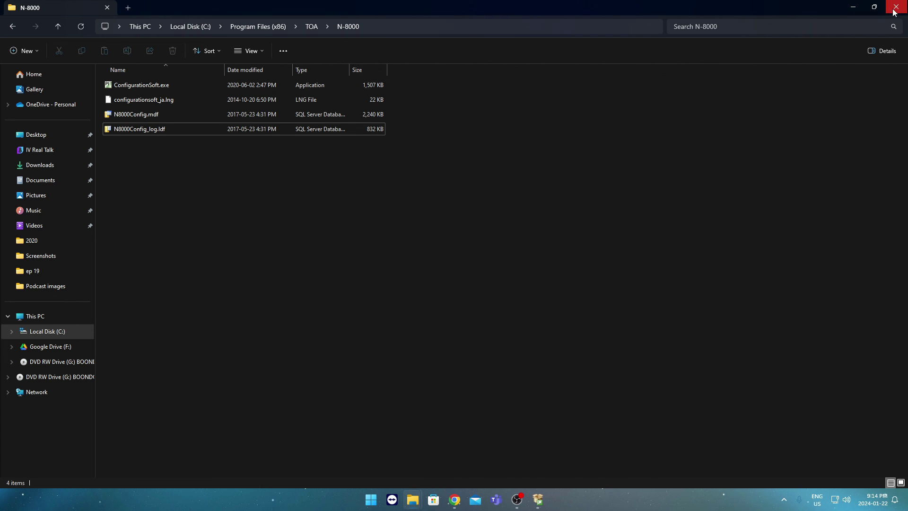
Step: Hide File Explorer and confirm a new system named 'Setup' in N-8000 Setting Software
{"action": "left_click", "coordinate": [850, 8]}
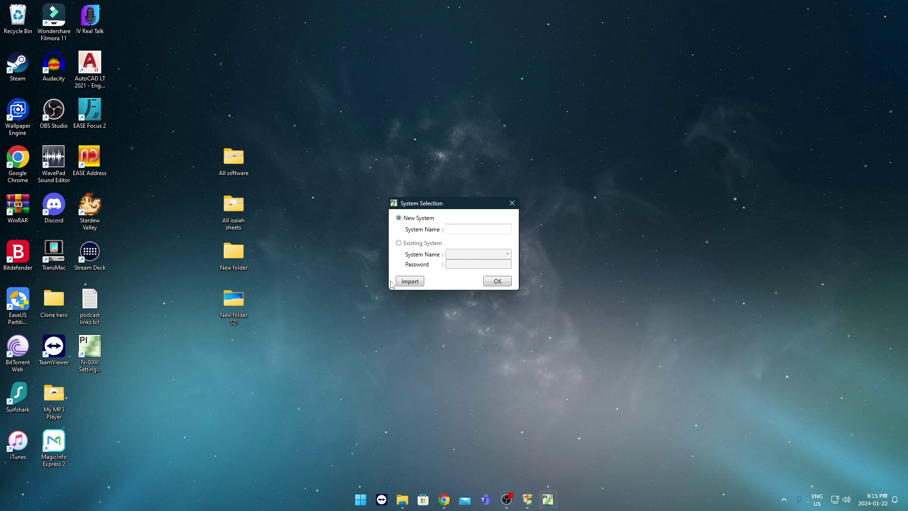
{"action": "left_click", "coordinate": [478, 230]}
{"action": "left_click", "coordinate": [497, 283]}
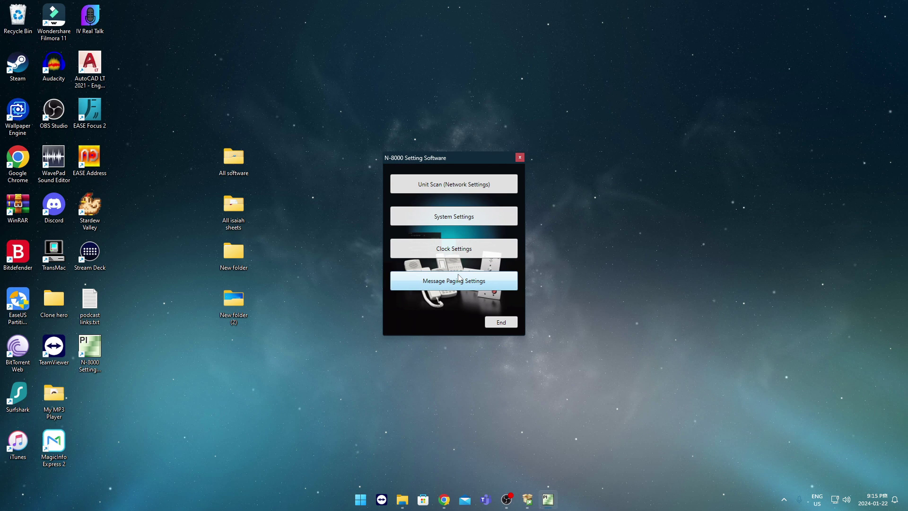